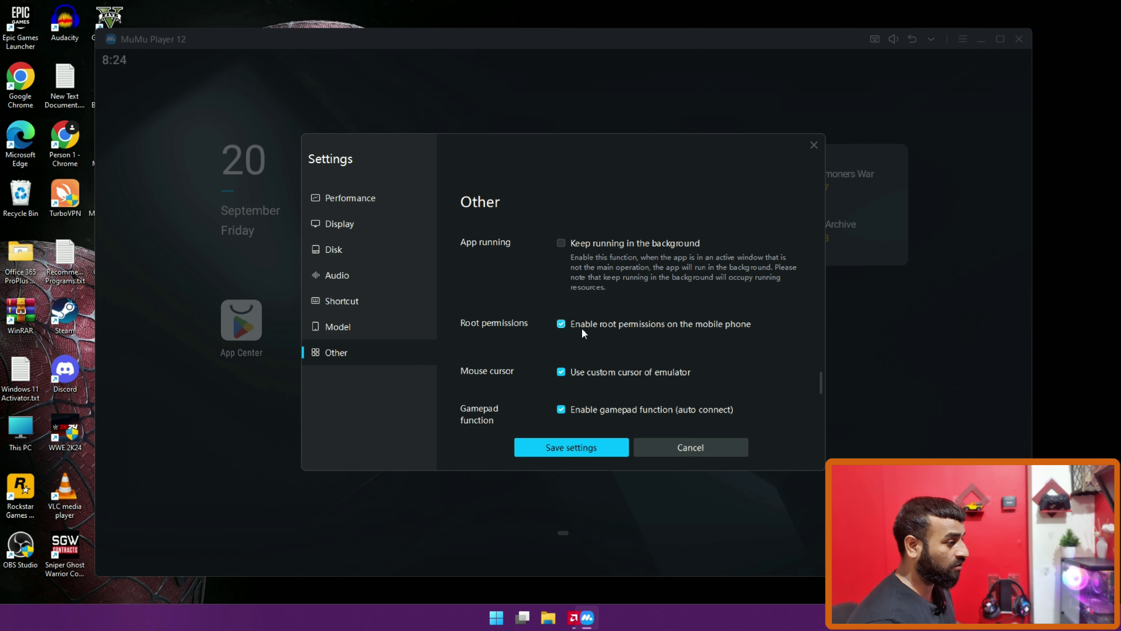
# - Save the emulator settings and restart the emulator immediately
pyautogui.scroll(-1, 583, 332)
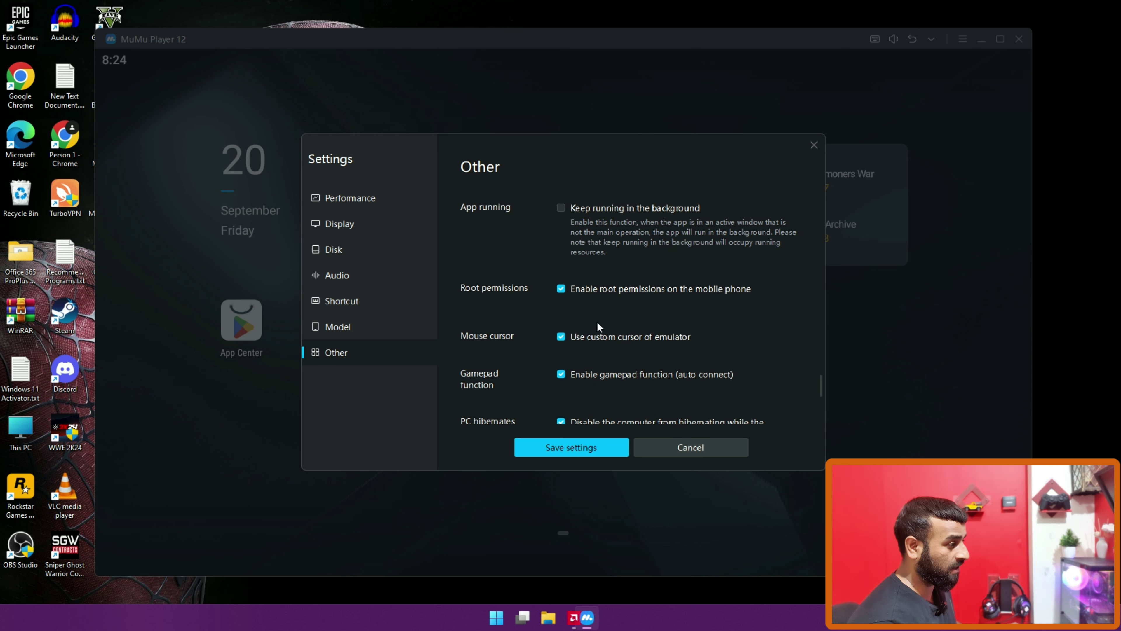
pyautogui.scroll(-8, 609, 307)
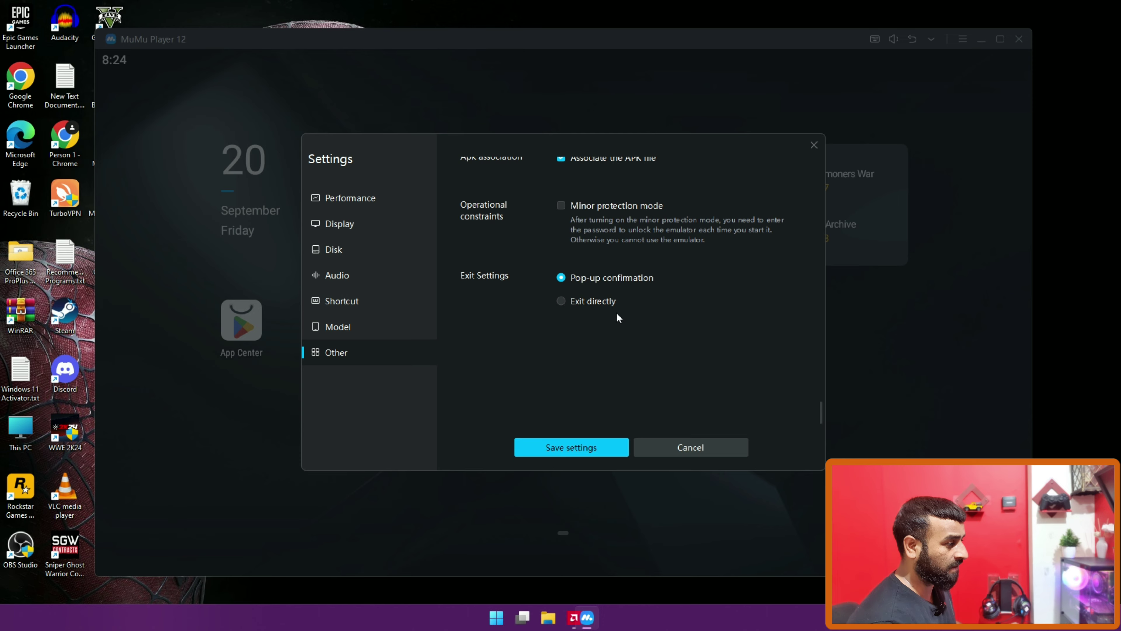
pyautogui.click(565, 446)
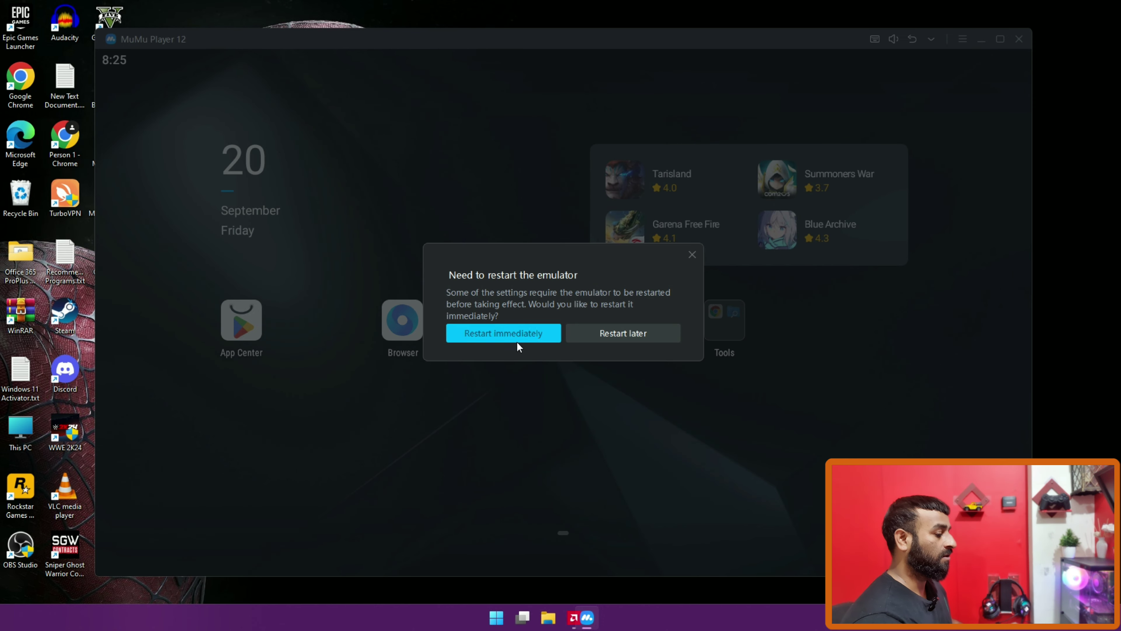
pyautogui.click(518, 337)
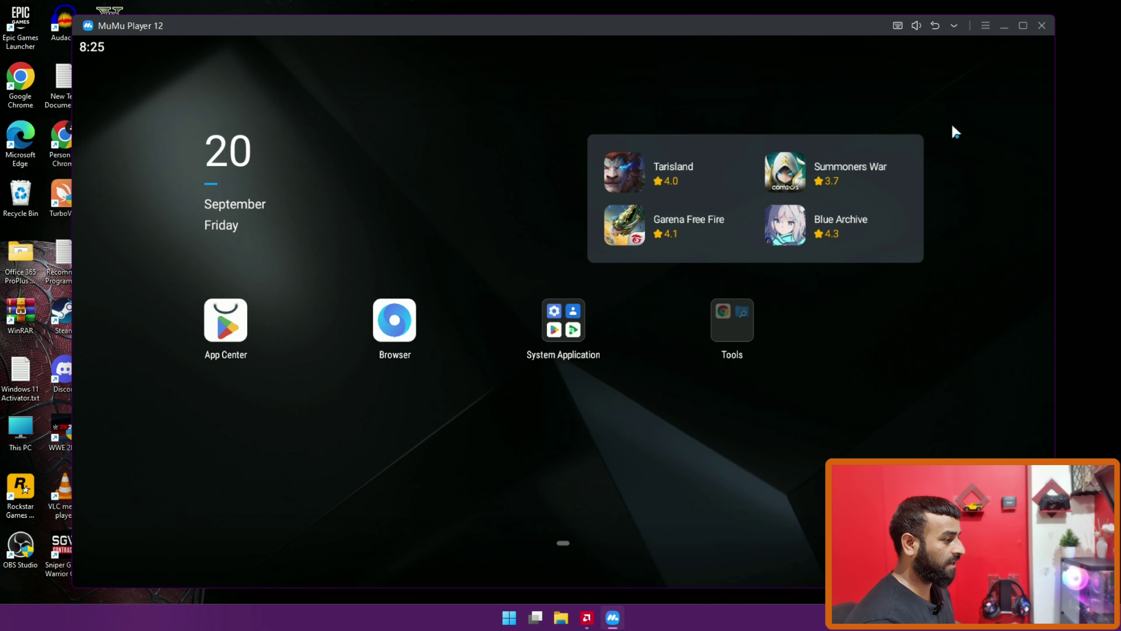
# - Search the Google Play Store for "bgmi" and install Battlegrounds Mobile India
pyautogui.click(564, 322)
pyautogui.click(637, 298)
pyautogui.click(558, 419)
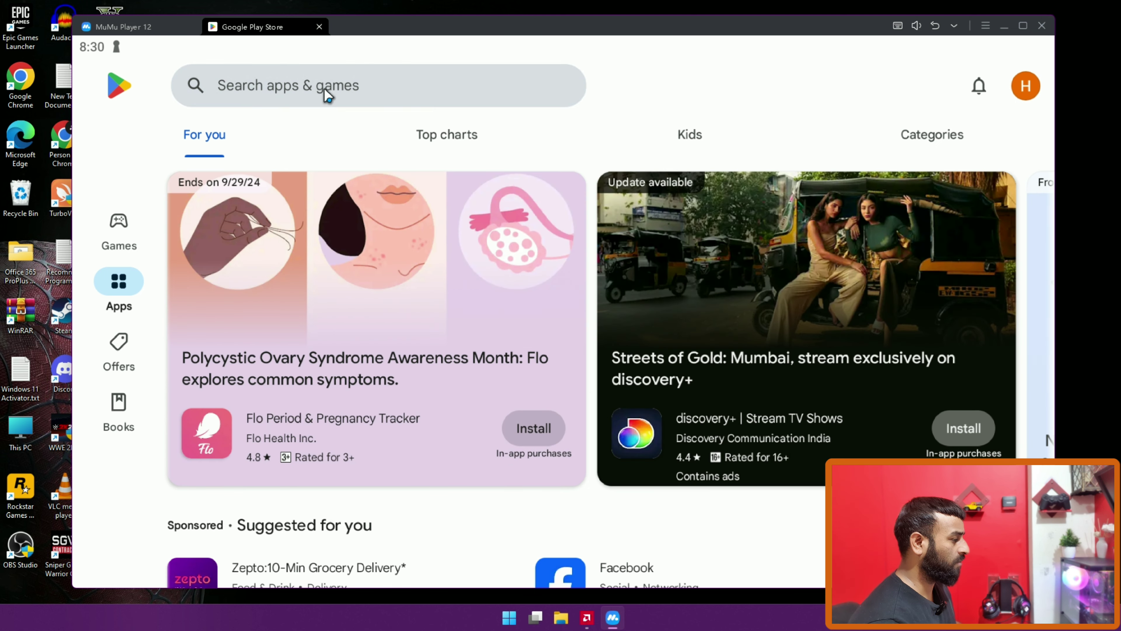
pyautogui.click(305, 88)
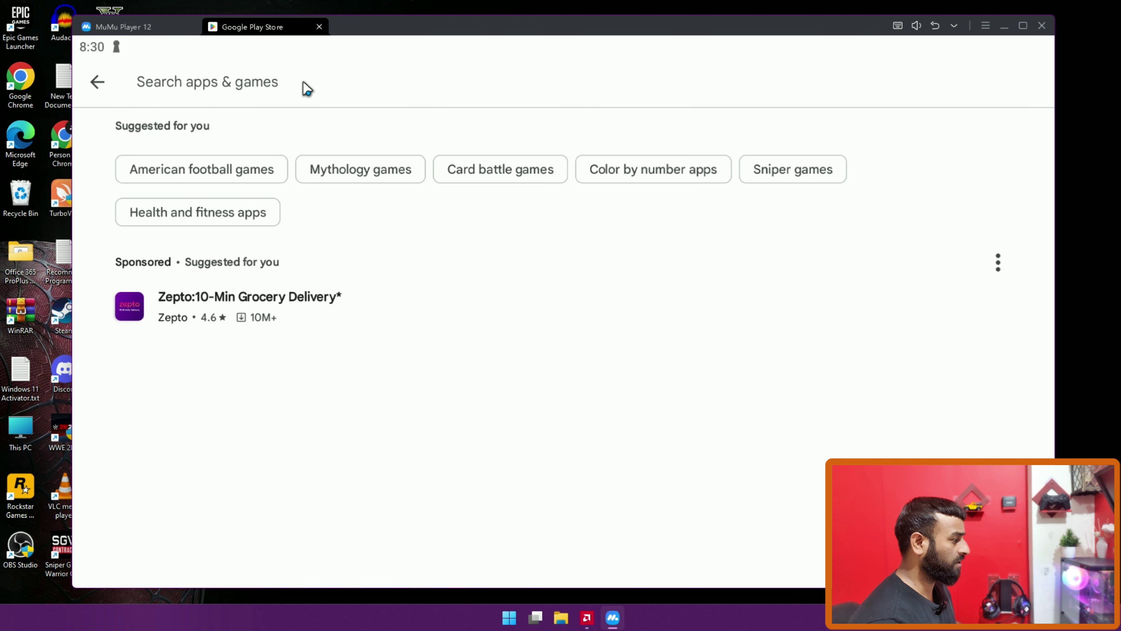
pyautogui.write('bgmi')
pyautogui.press('Return')
pyautogui.click(974, 384)
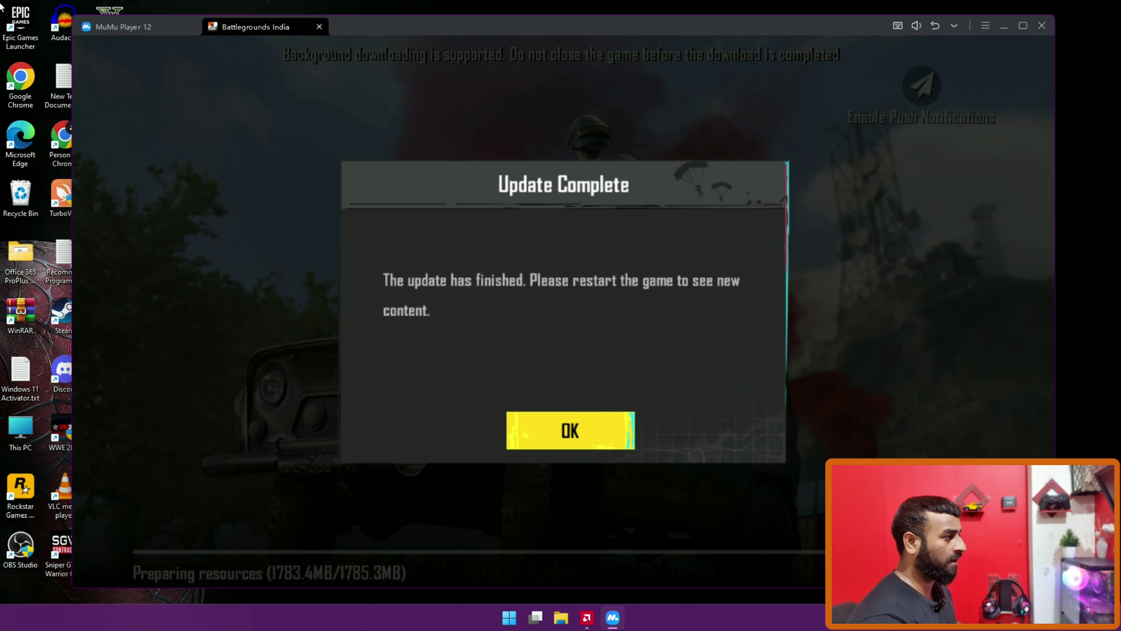
# - Acknowledge the game's completed update and close Battlegrounds India
pyautogui.click(568, 430)
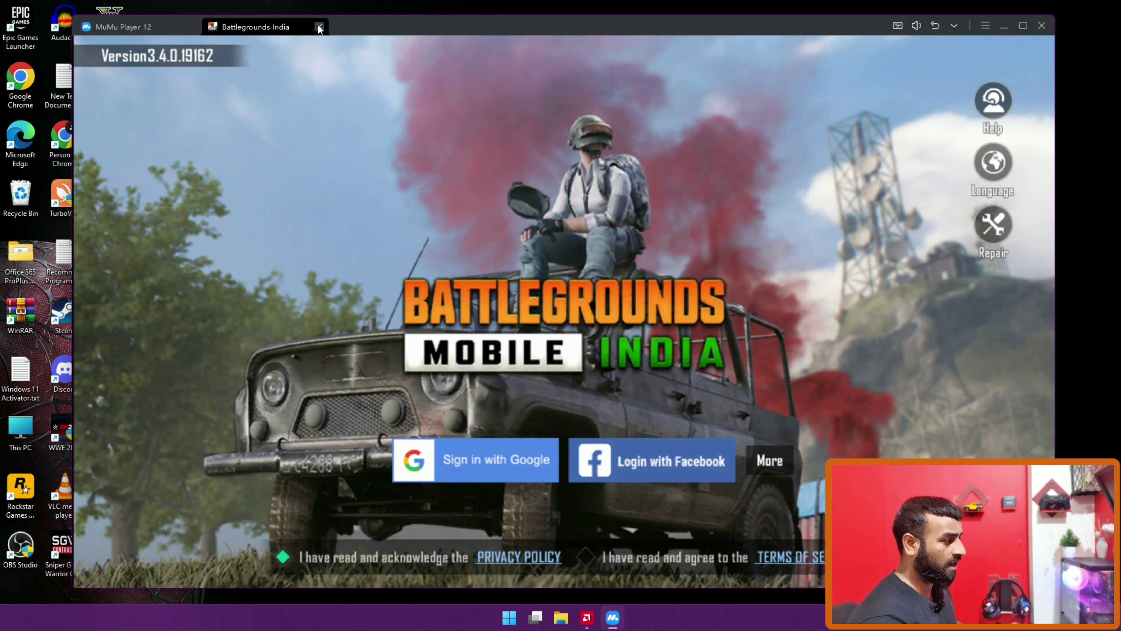
pyautogui.click(319, 26)
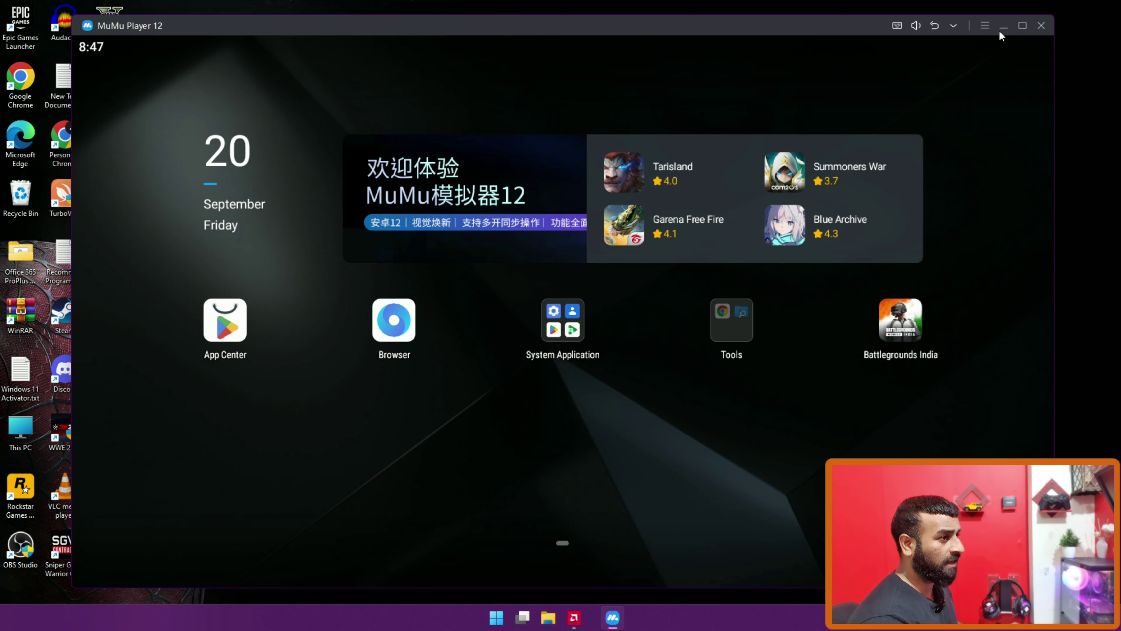
# - Install RootExplorer.apk and FALL_BGMI_LIMIT_FIXER.apk in the emulator from the "mumu player" folder on New Volume (D:)
pyautogui.click(955, 24)
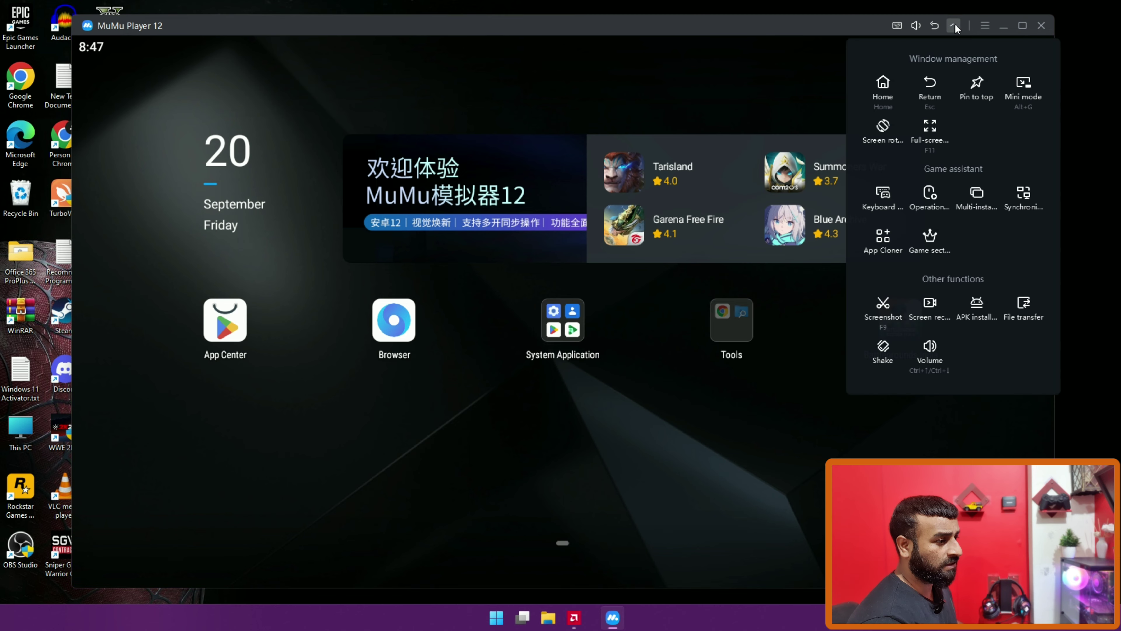
pyautogui.click(980, 311)
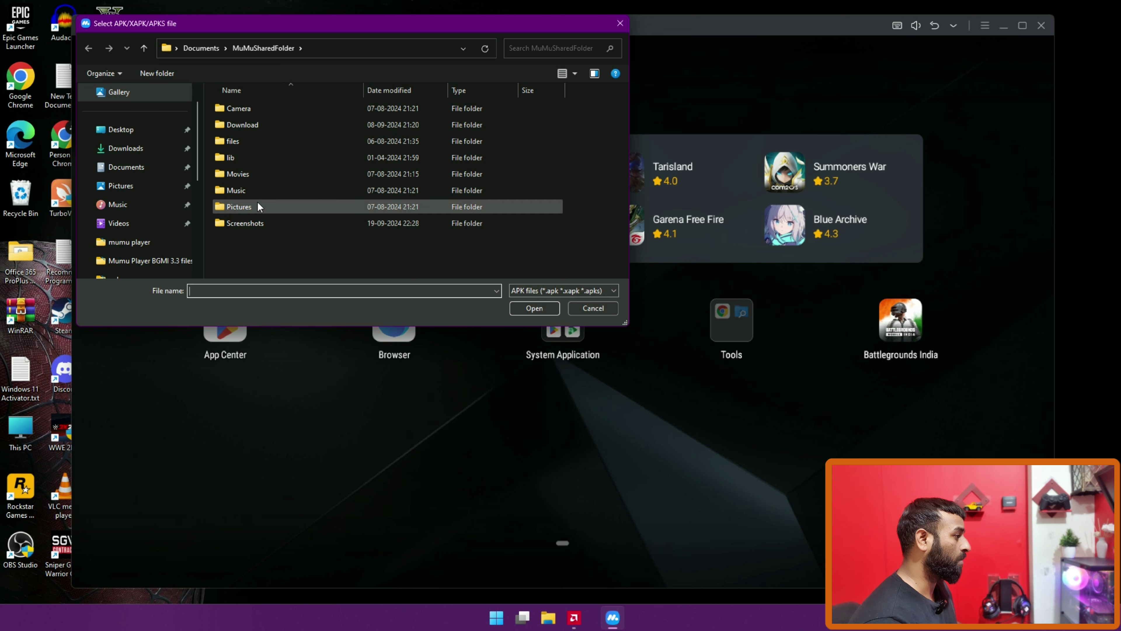
pyautogui.moveTo(198, 210); pyautogui.dragTo(201, 242)
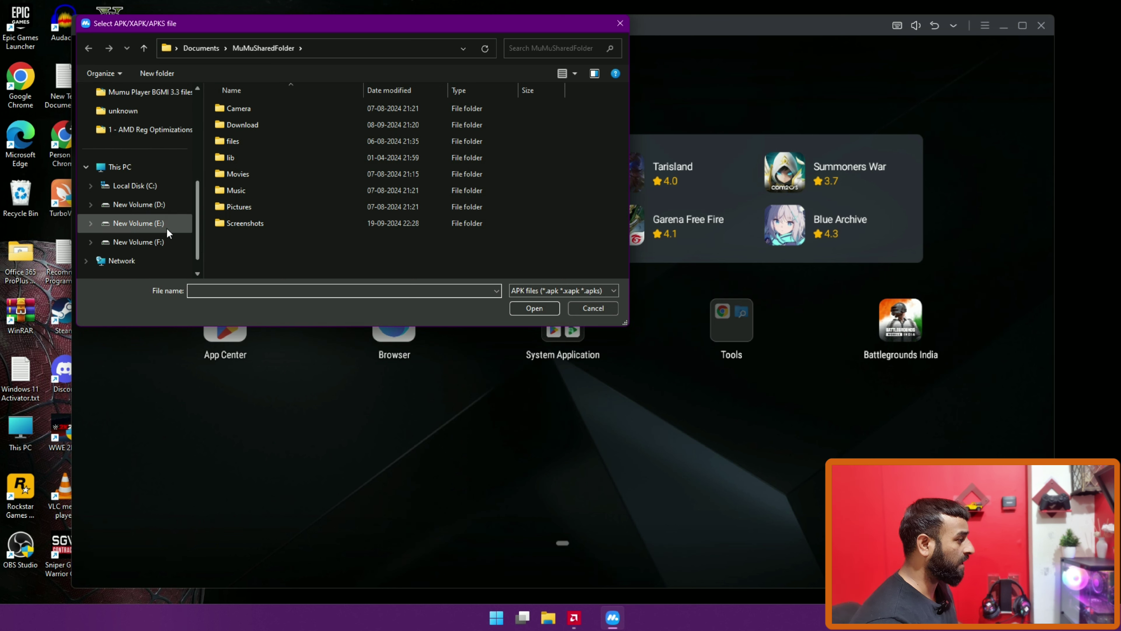
pyautogui.click(166, 204)
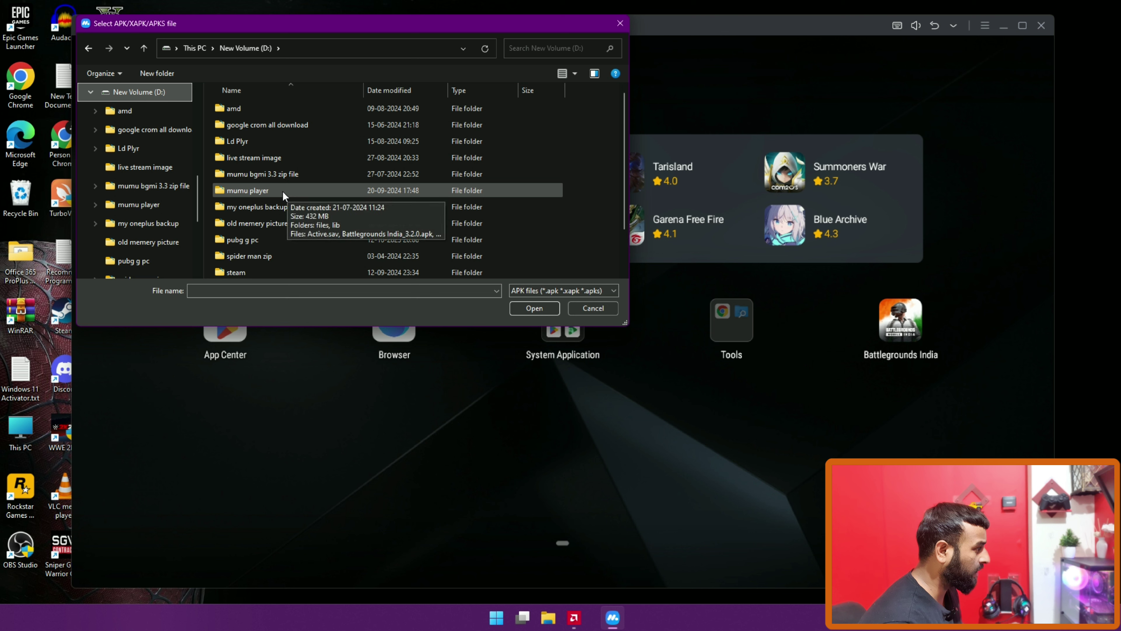
pyautogui.doubleClick(284, 191)
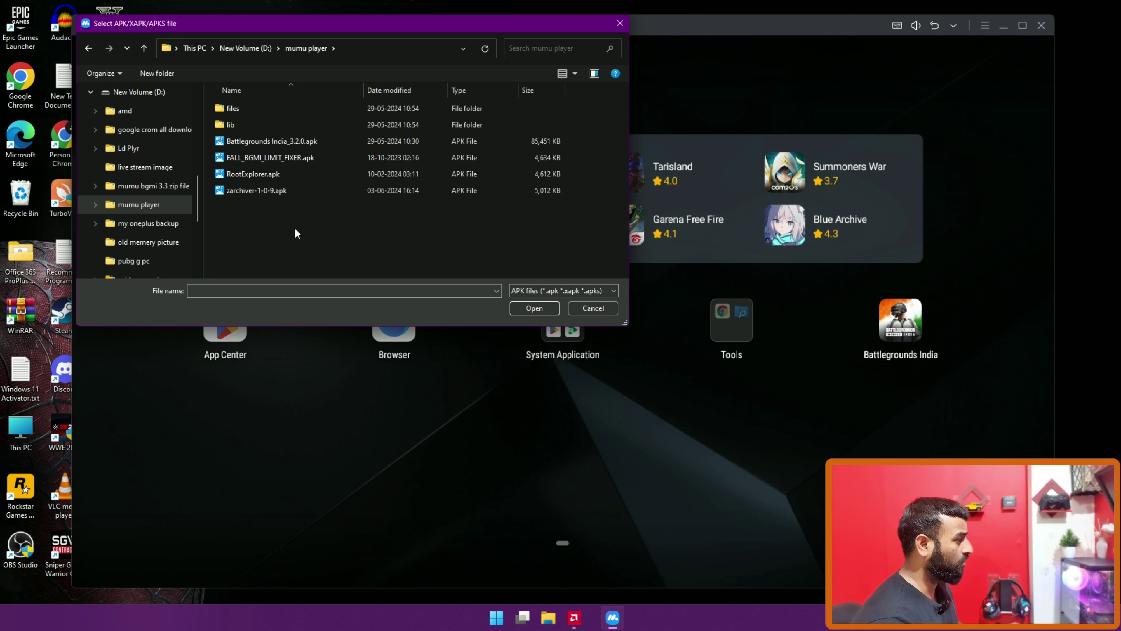
pyautogui.click(245, 173)
pyautogui.keyDown('ctrl'); pyautogui.click(243, 158); pyautogui.keyUp('ctrl')
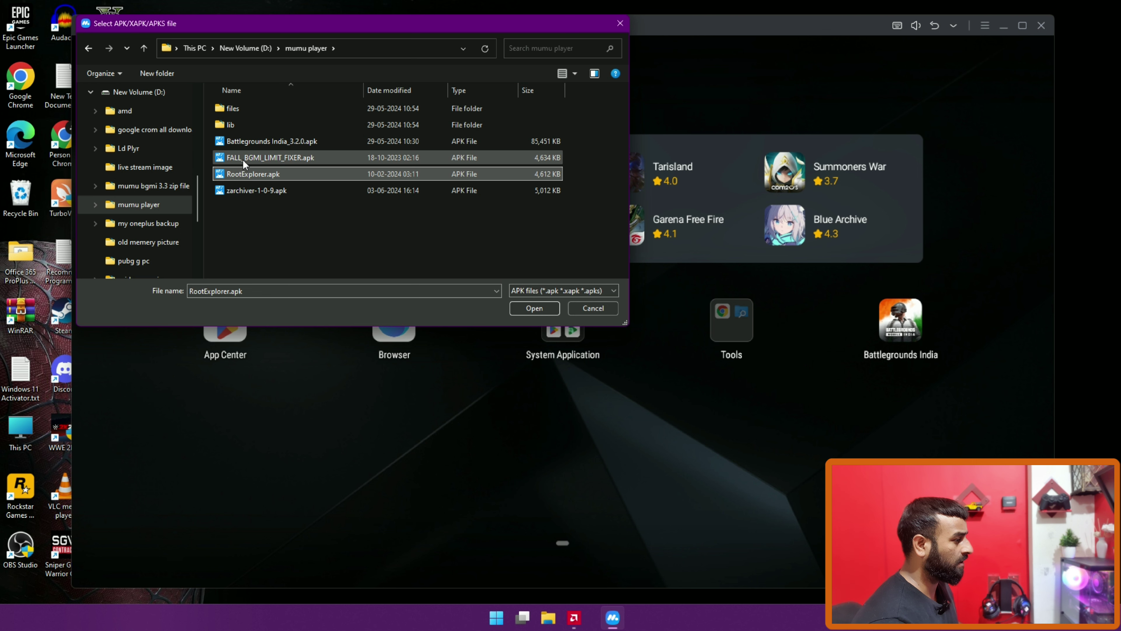
pyautogui.click(525, 308)
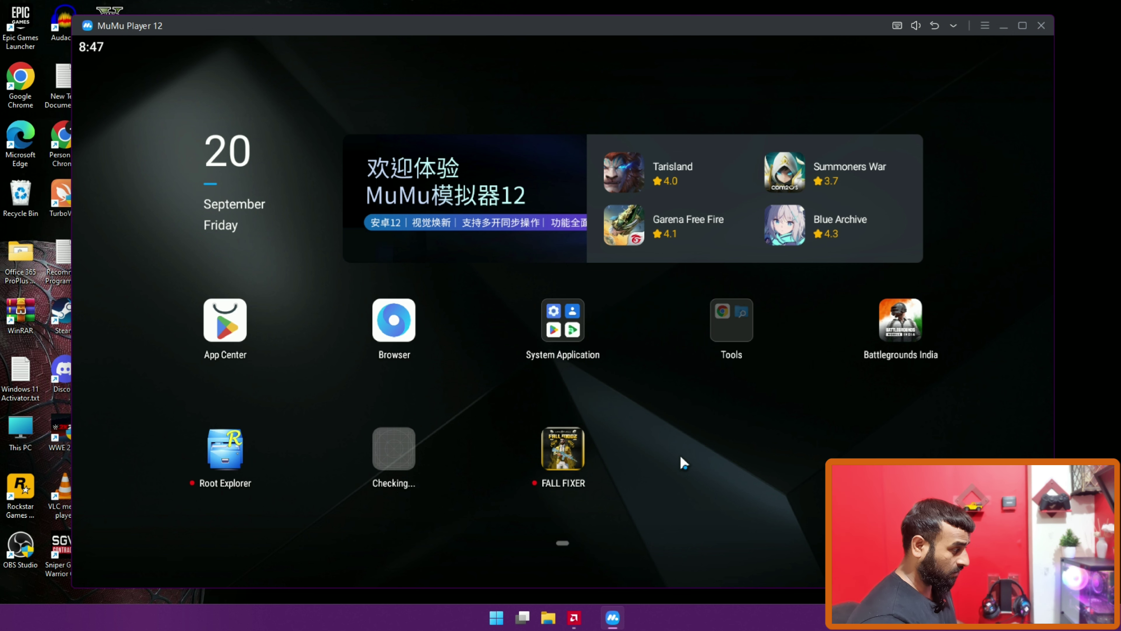
# - Launch Root Explorer, allow its superuser access with the choice remembered forever, dismiss the introduction and close the app
pyautogui.click(226, 454)
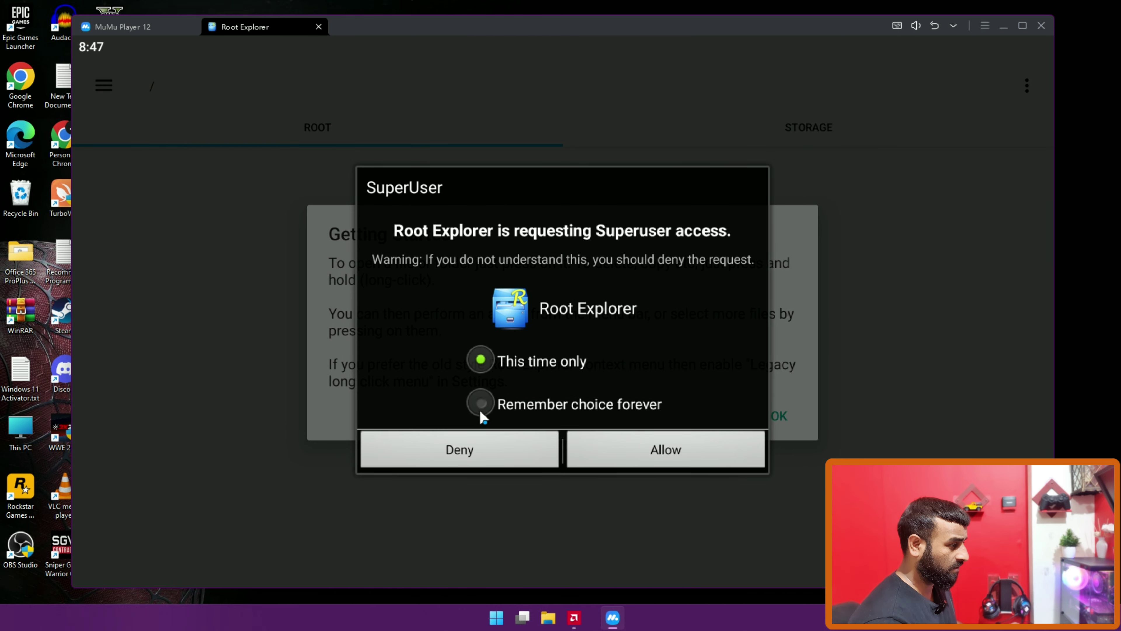
pyautogui.click(483, 405)
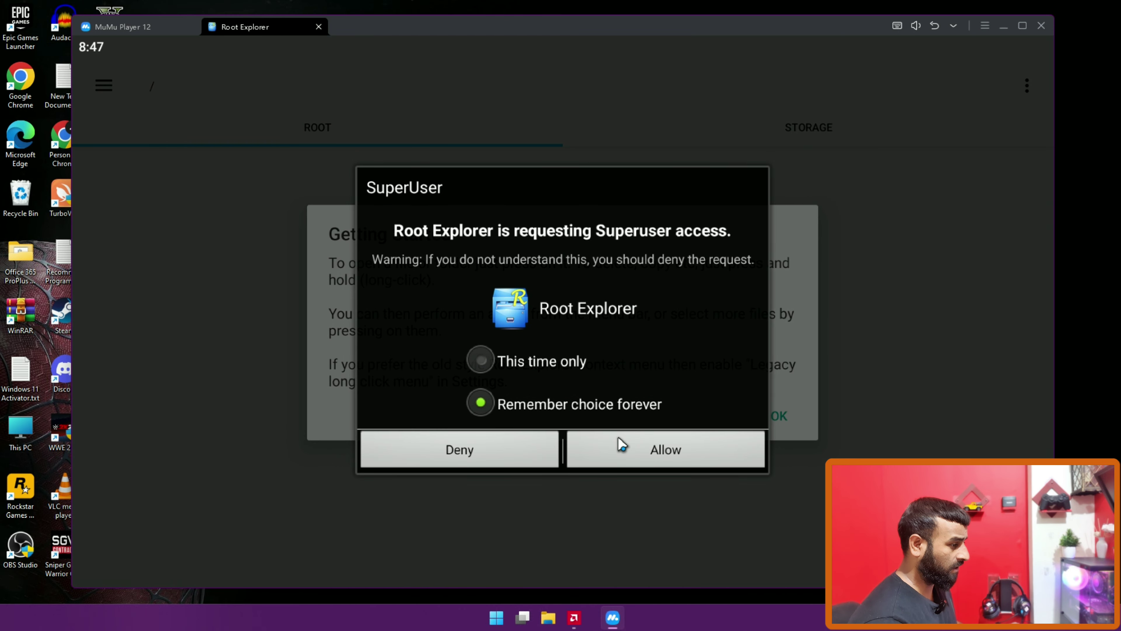
pyautogui.click(622, 448)
pyautogui.click(782, 418)
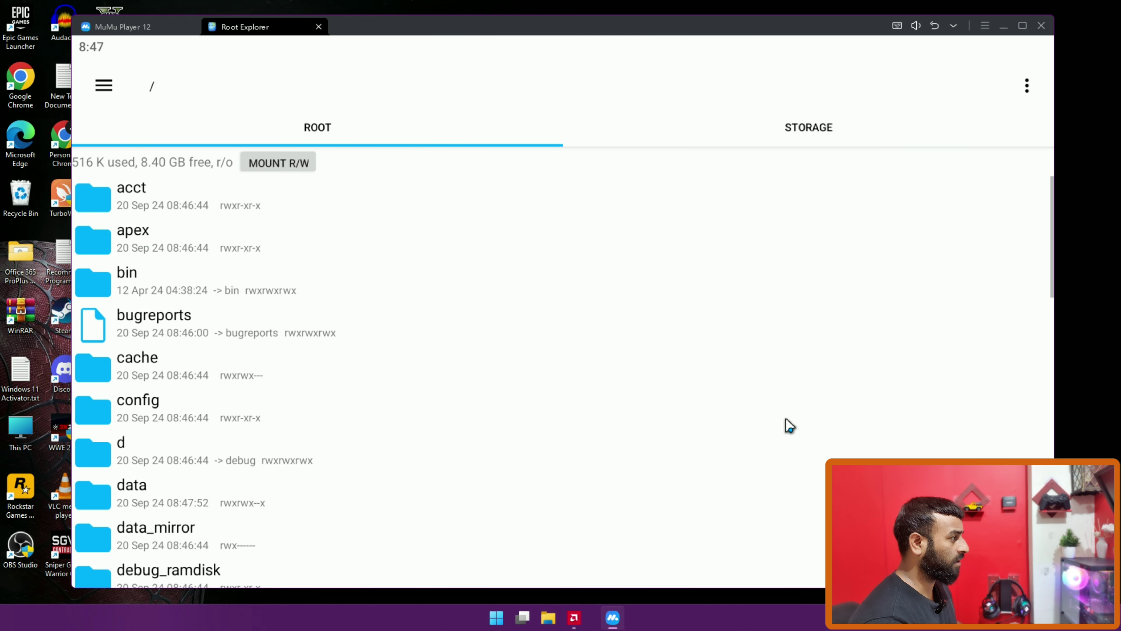
pyautogui.click(318, 26)
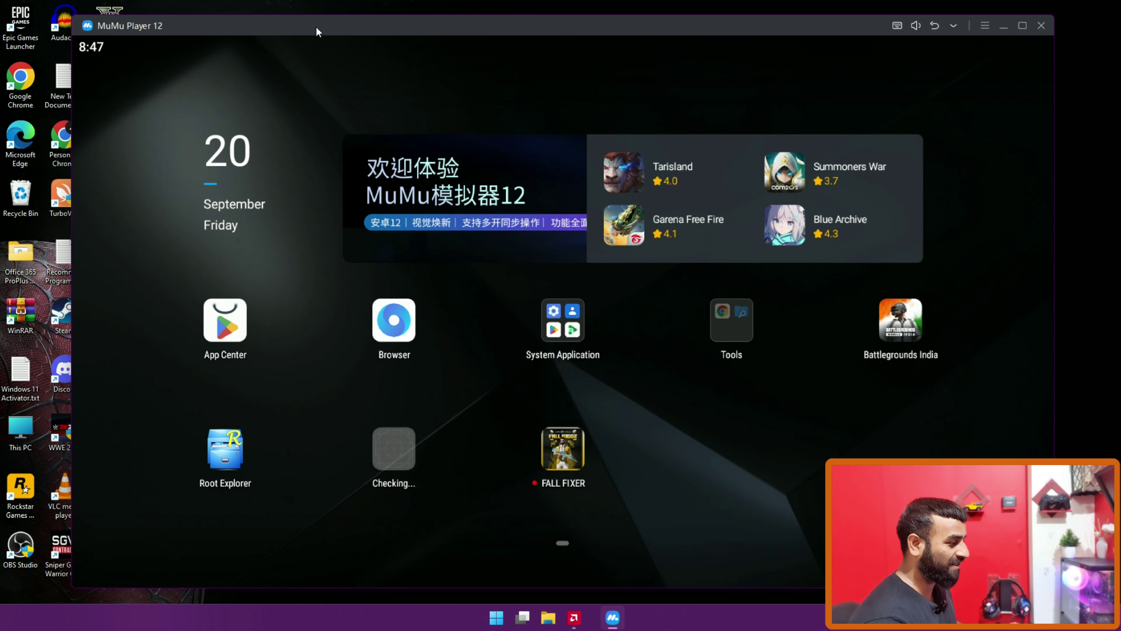
# - Launch FALL FIXER, switch it on and accept its VPN connection request
pyautogui.click(576, 446)
pyautogui.click(580, 208)
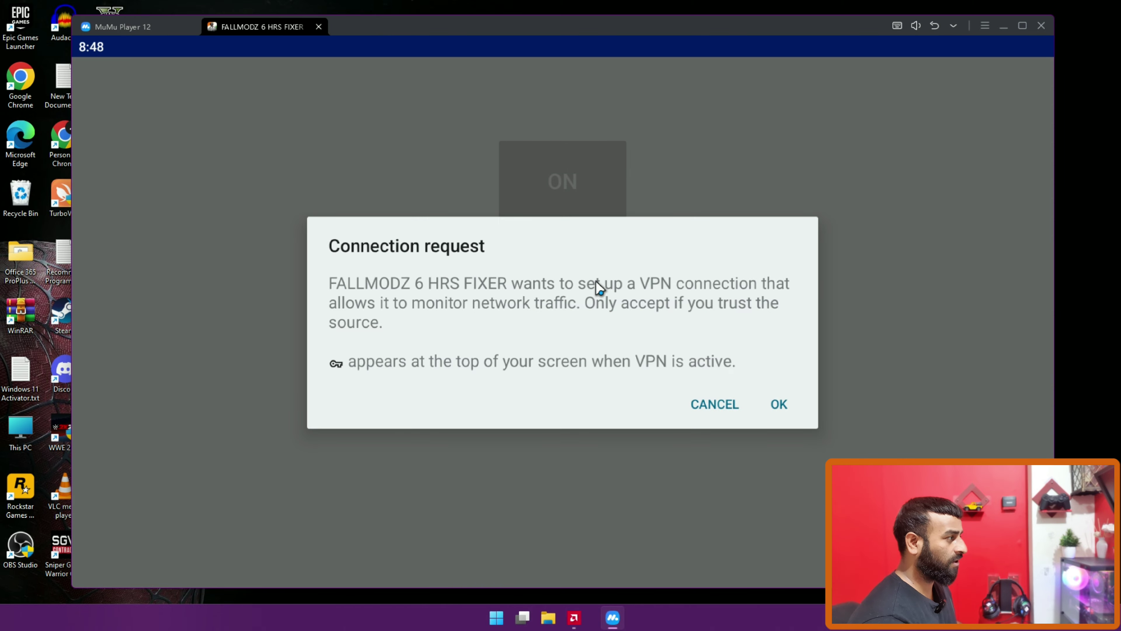
pyautogui.click(778, 404)
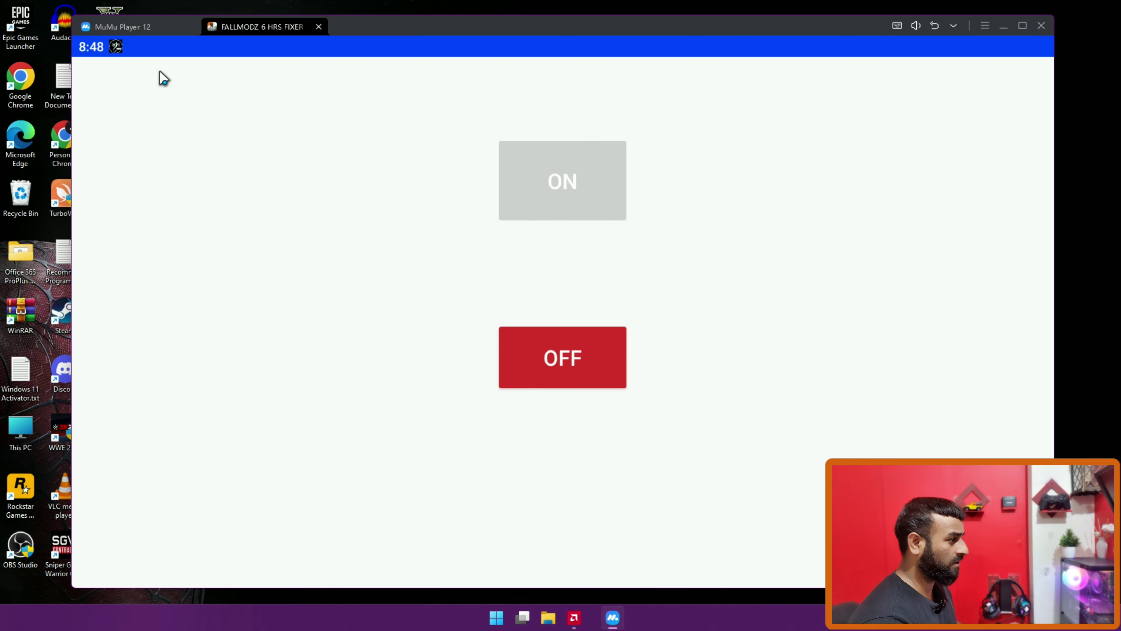
# - Open the fixer's internet access notification and allow all the pending accesses
pyautogui.moveTo(130, 55); pyautogui.dragTo(133, 233)
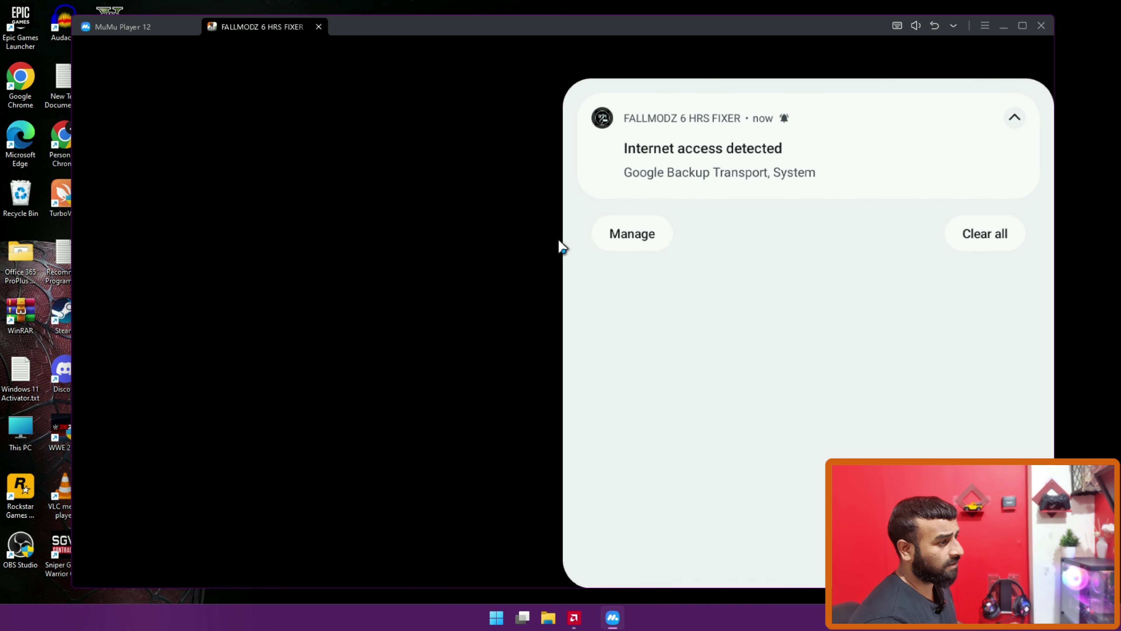
pyautogui.click(706, 161)
pyautogui.click(905, 187)
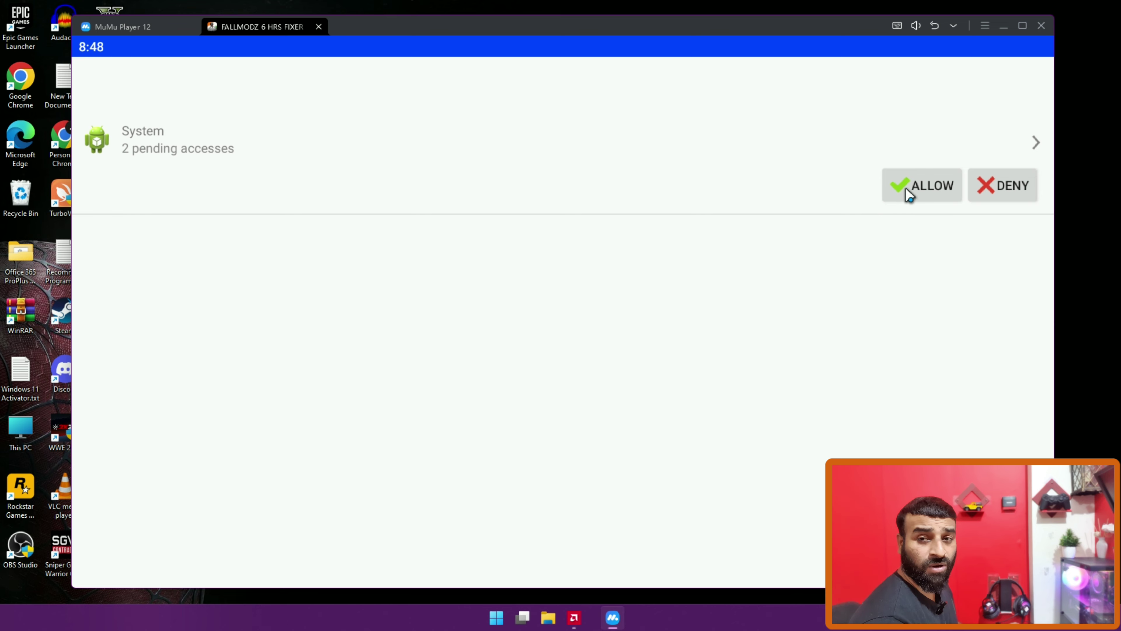
pyautogui.click(909, 193)
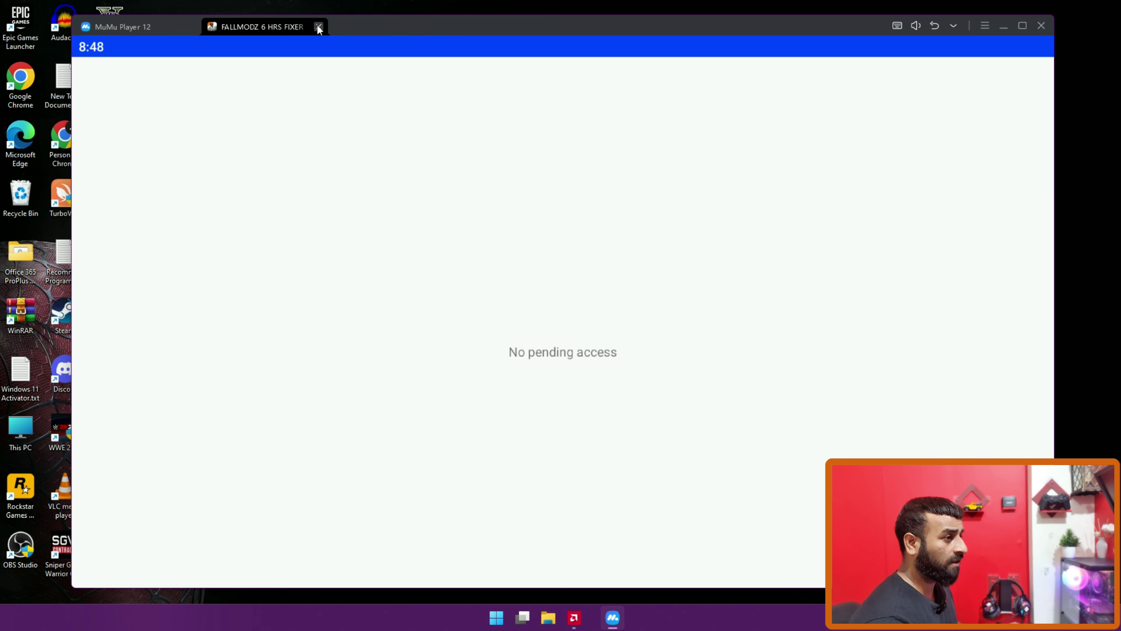
# - Leave the fixer's pending access screen and close the fixer app
pyautogui.click(934, 27)
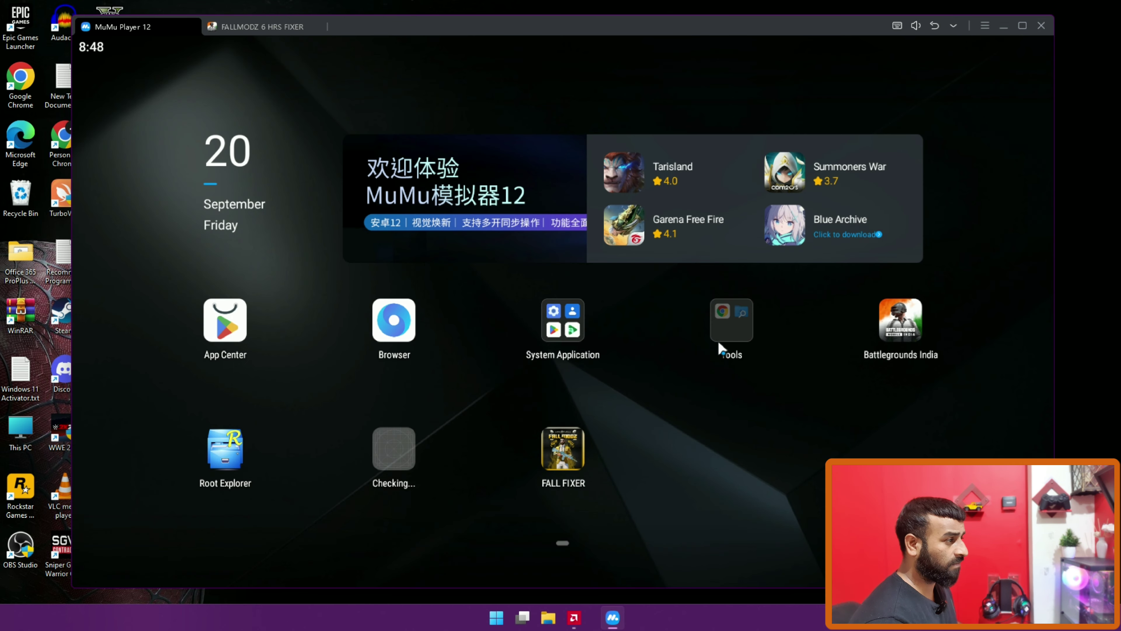
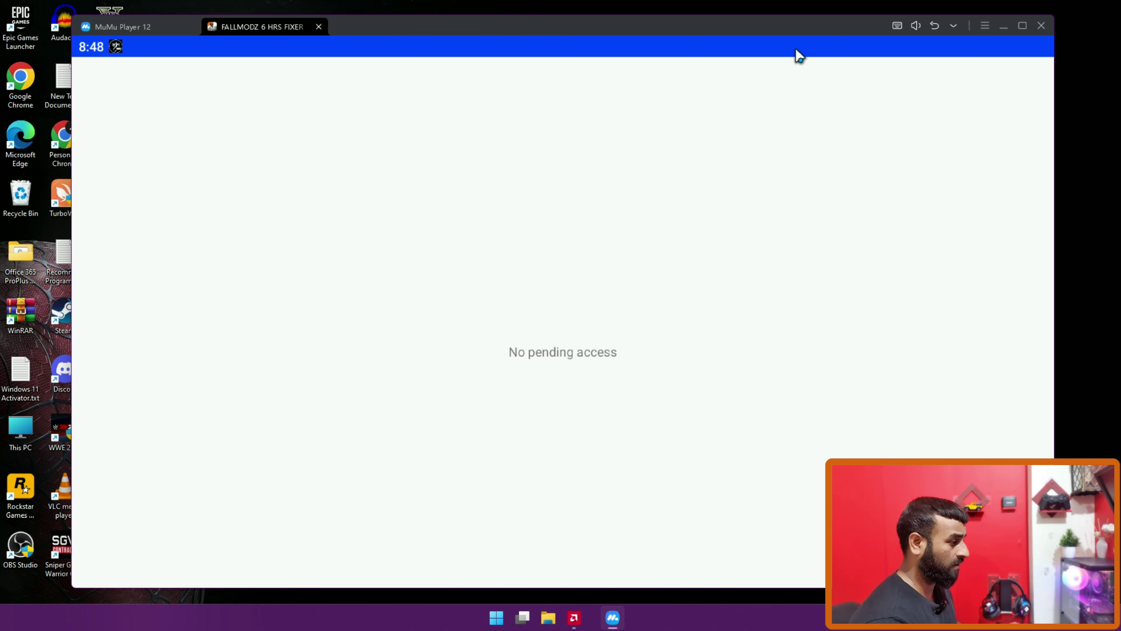
pyautogui.click(935, 27)
pyautogui.click(564, 449)
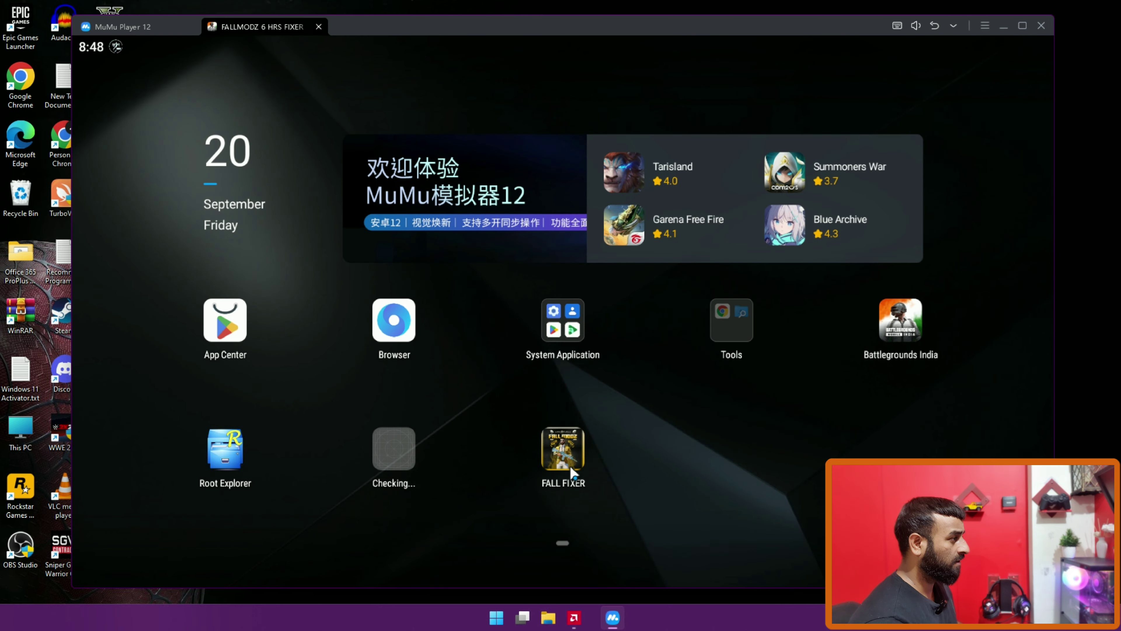
pyautogui.click(321, 27)
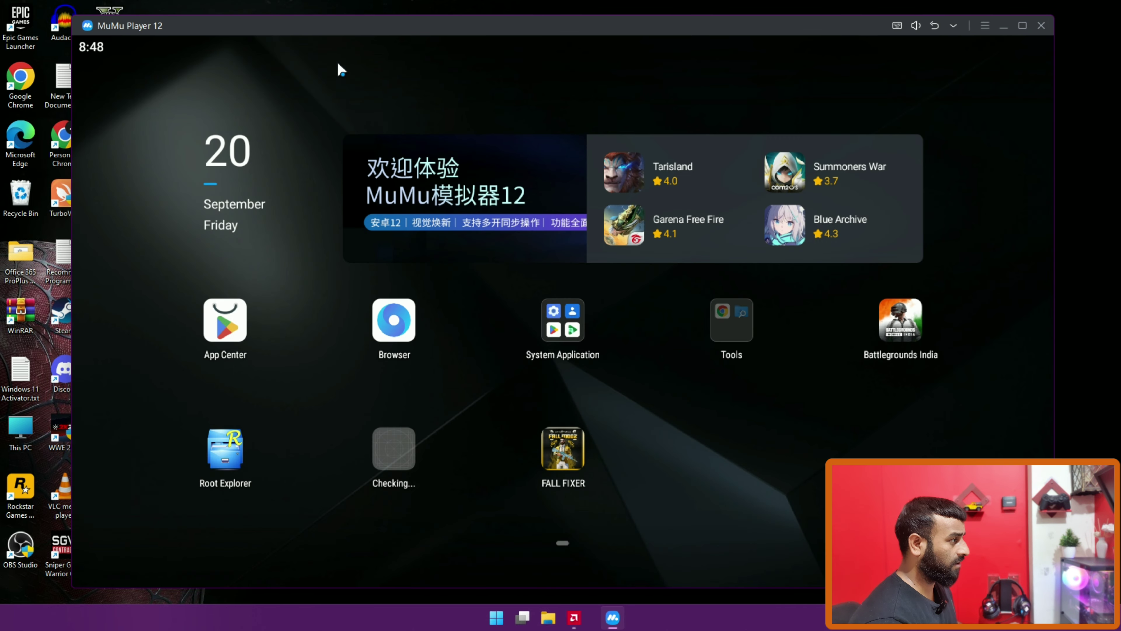
# - Reopen FALL FIXER, switch its VPN service on and back off, and close the app
pyautogui.click(570, 443)
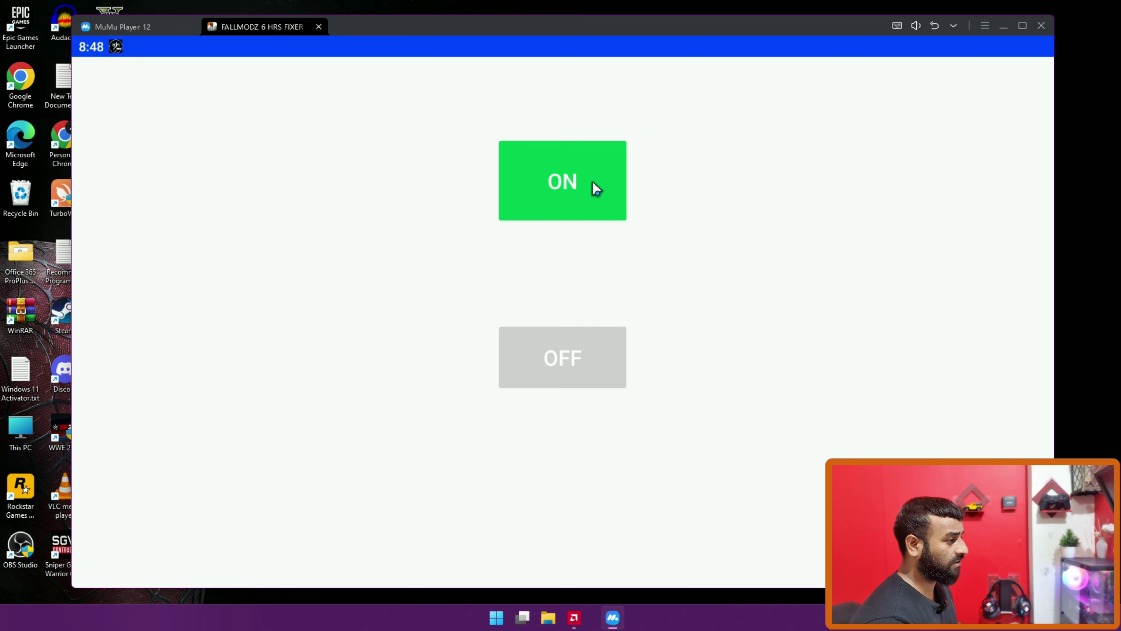
pyautogui.click(565, 180)
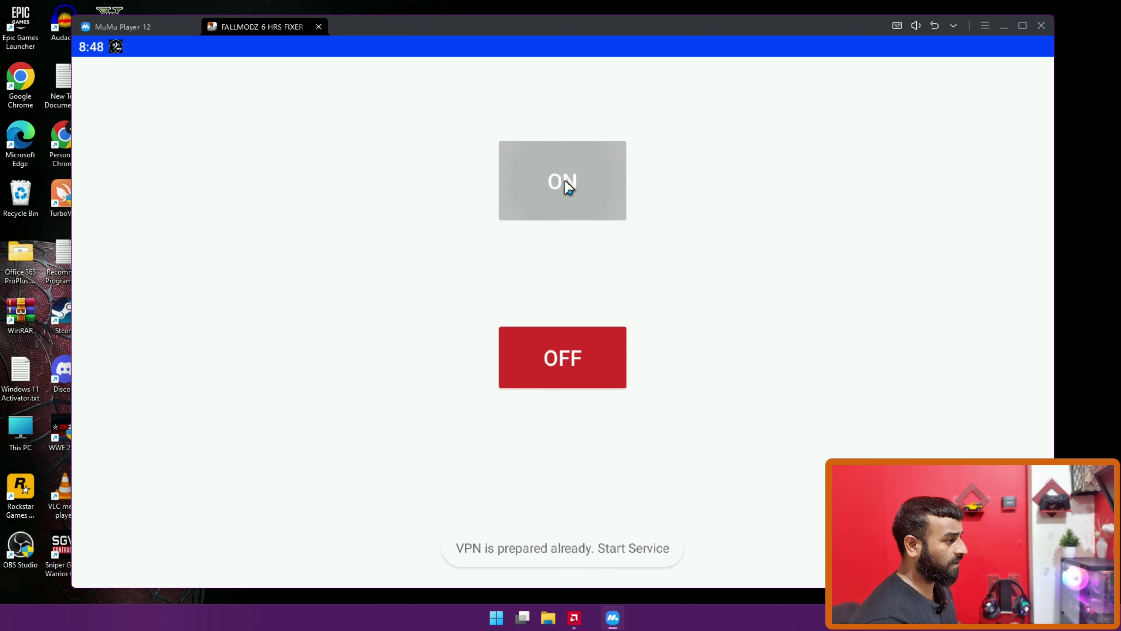
pyautogui.click(561, 358)
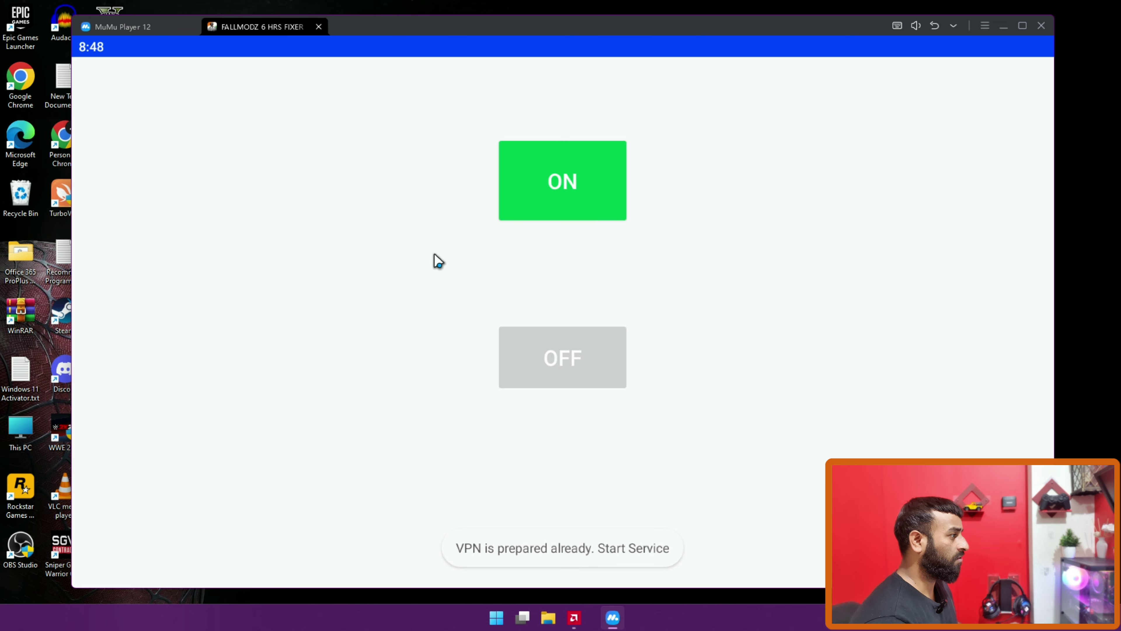
pyautogui.click(318, 27)
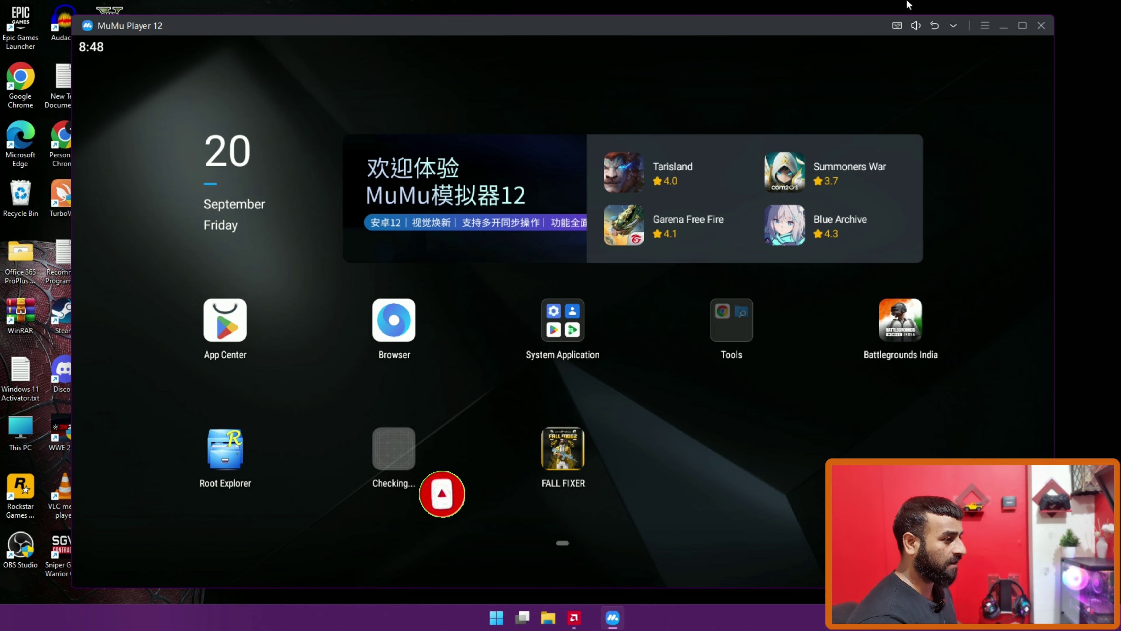
# - Minimize the emulator, switch to File Explorer and open the mumu player folder on New Volume (D:)
pyautogui.click(1008, 31)
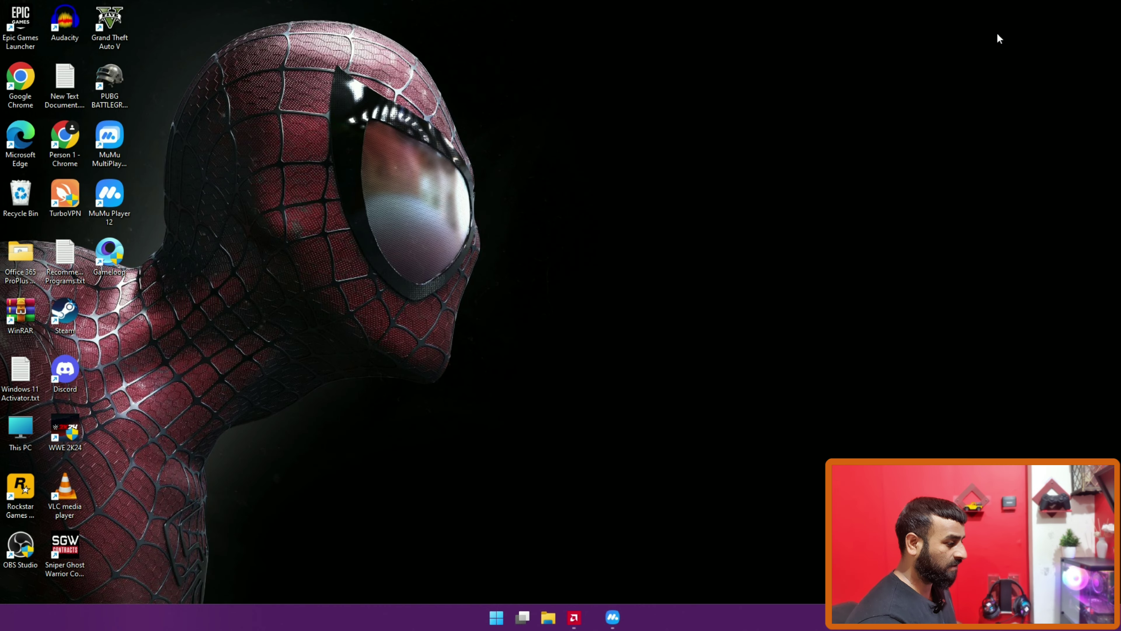
pyautogui.click(555, 618)
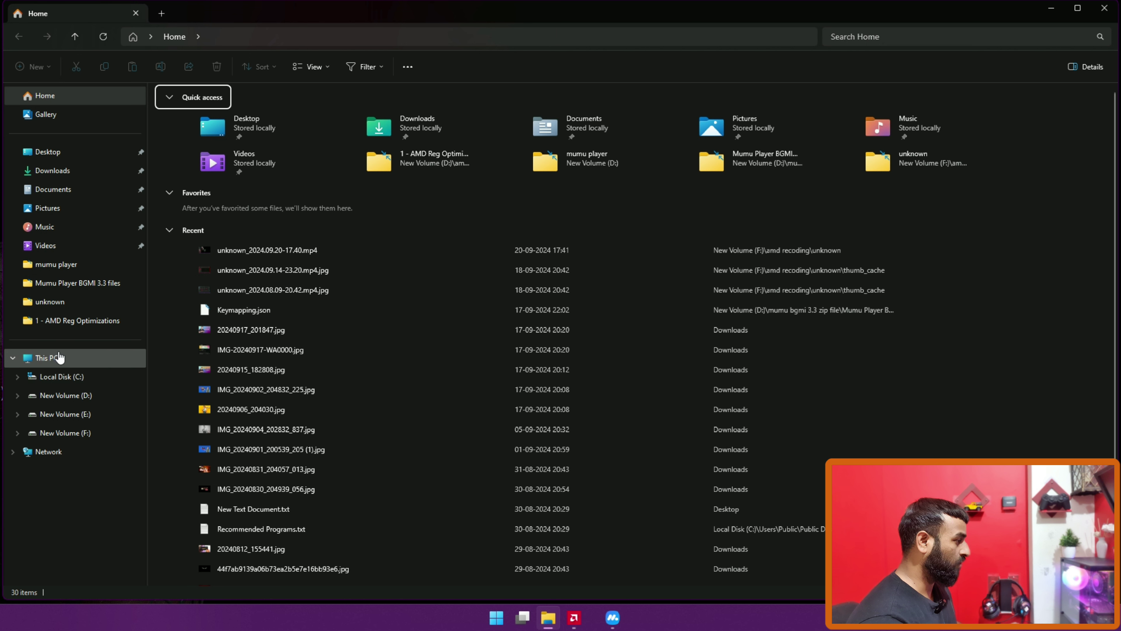
pyautogui.click(82, 394)
pyautogui.click(67, 358)
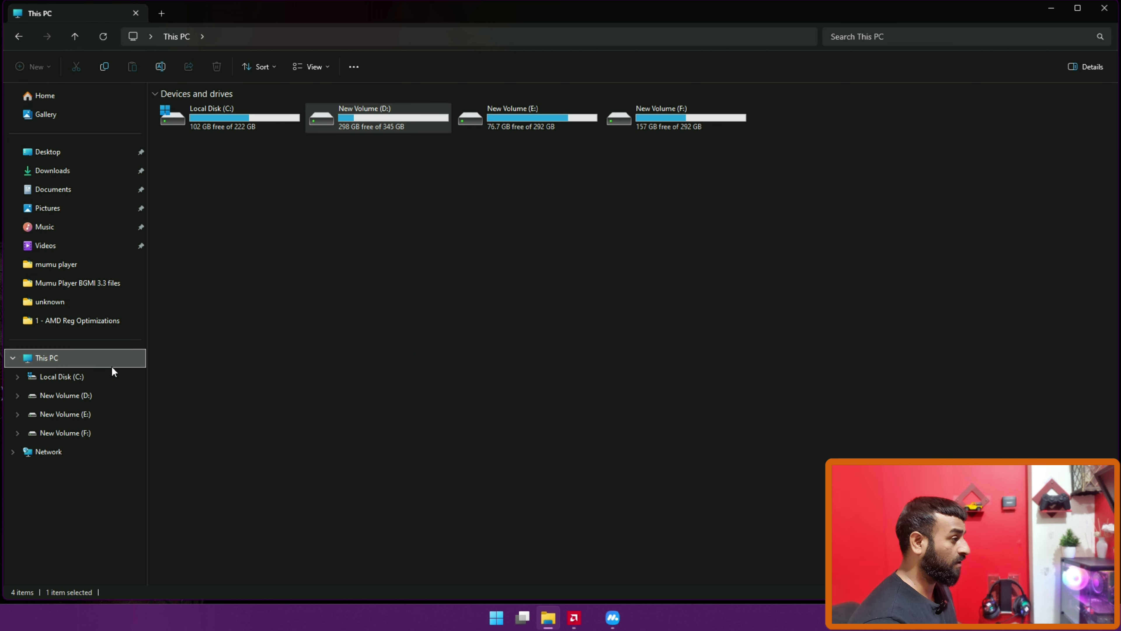
pyautogui.doubleClick(378, 120)
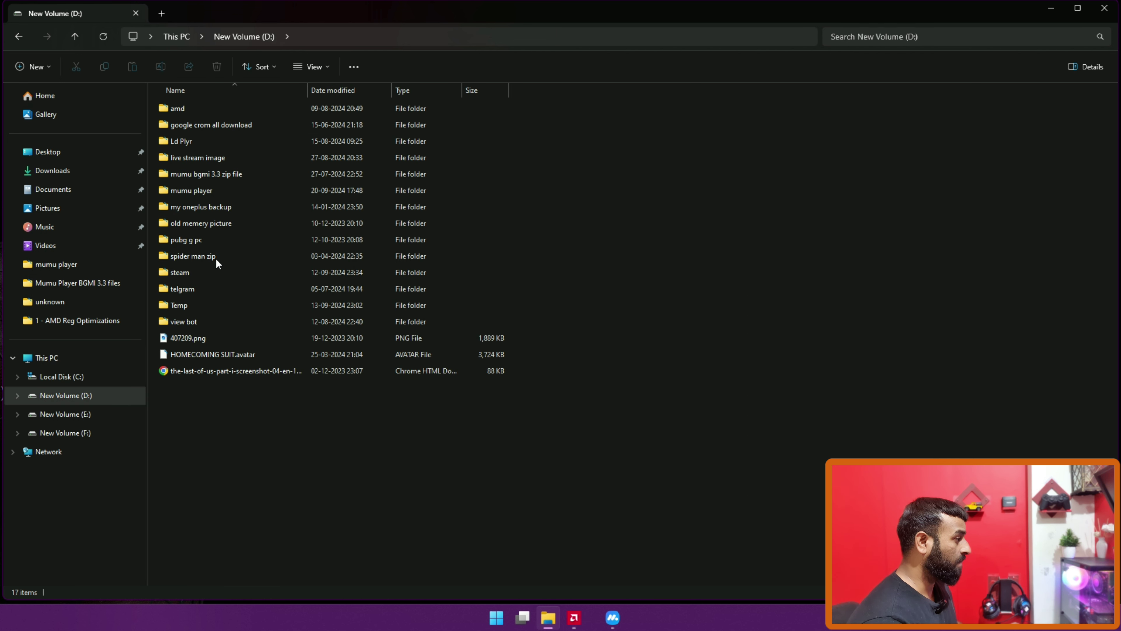
pyautogui.doubleClick(211, 190)
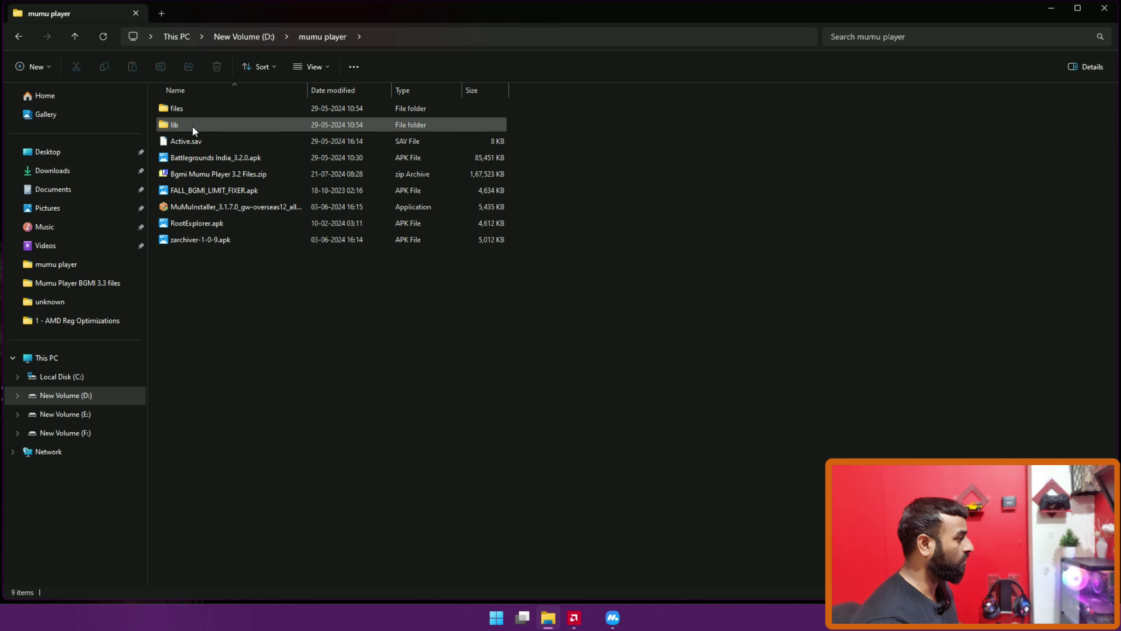
# - Copy the files and lib folders from the mumu player folder
pyautogui.click(179, 122)
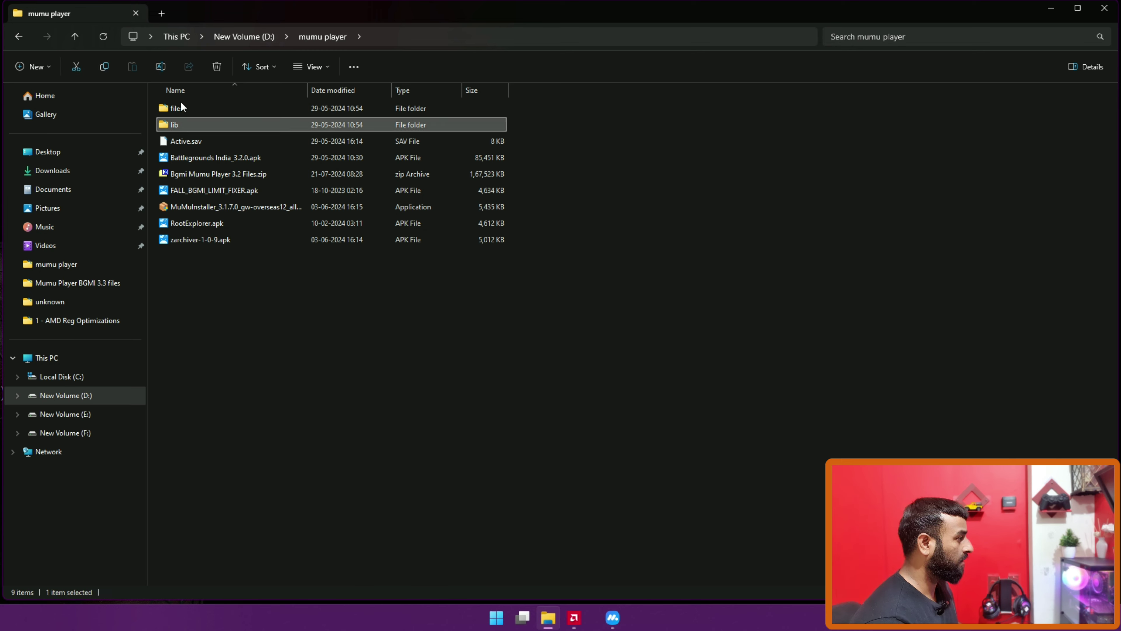
pyautogui.keyDown('ctrl'); pyautogui.click(180, 108); pyautogui.keyUp('ctrl')
pyautogui.click(105, 67)
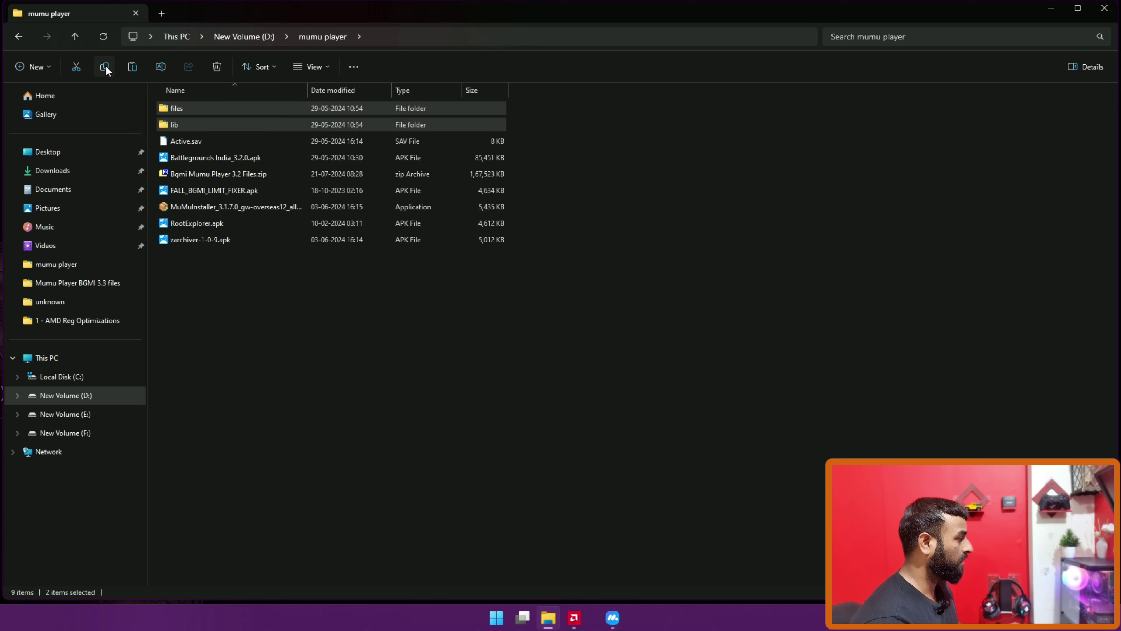
# - Paste the copied folders into Documents\MuMuSharedFolder\Download, replacing the files in the destination, and close File Explorer
pyautogui.click(66, 191)
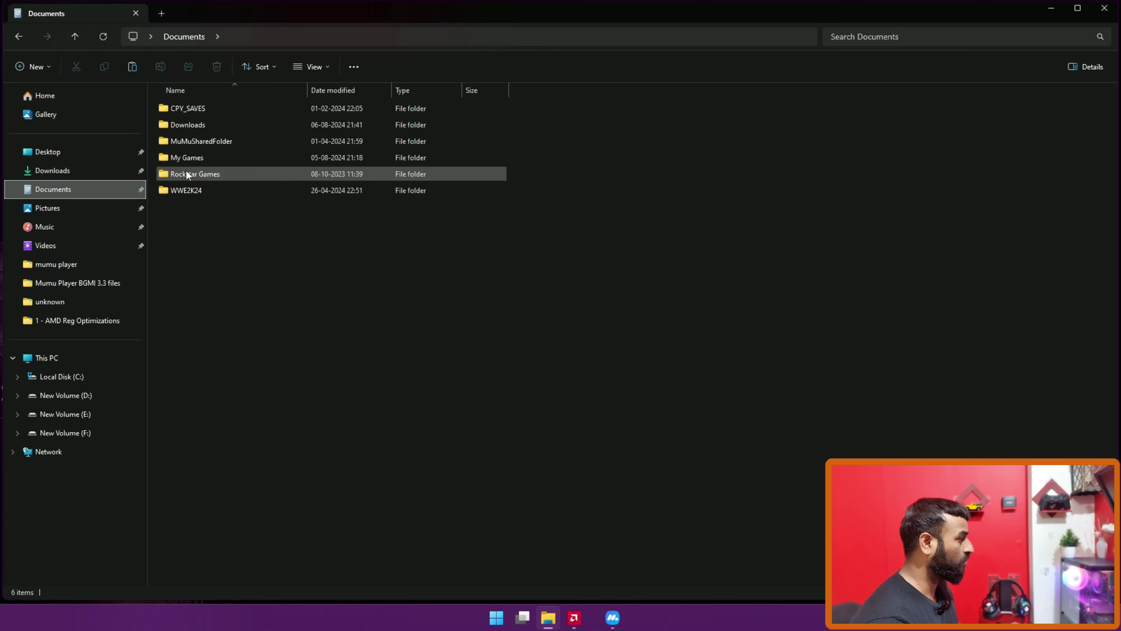
pyautogui.doubleClick(214, 143)
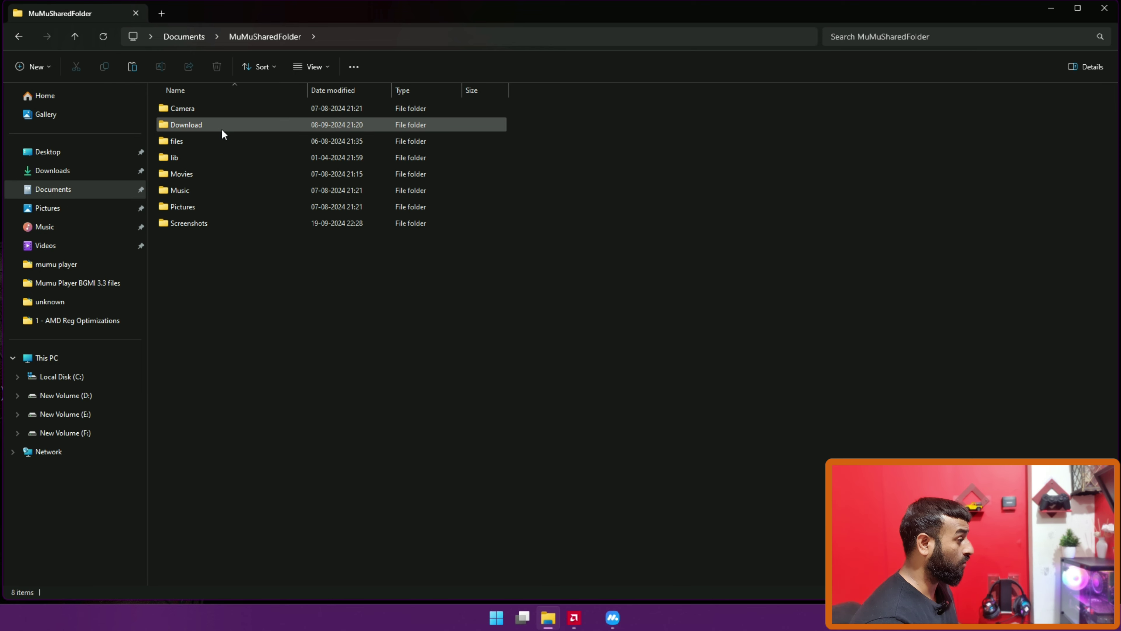
pyautogui.click(220, 128)
pyautogui.doubleClick(220, 128)
pyautogui.rightClick(297, 210)
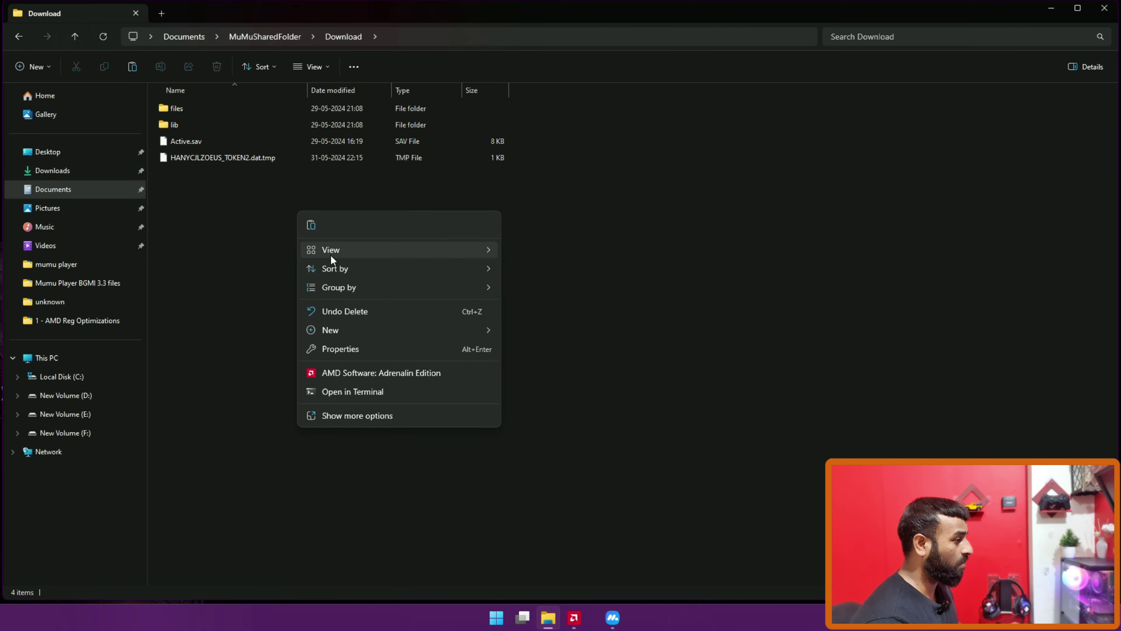
pyautogui.click(311, 226)
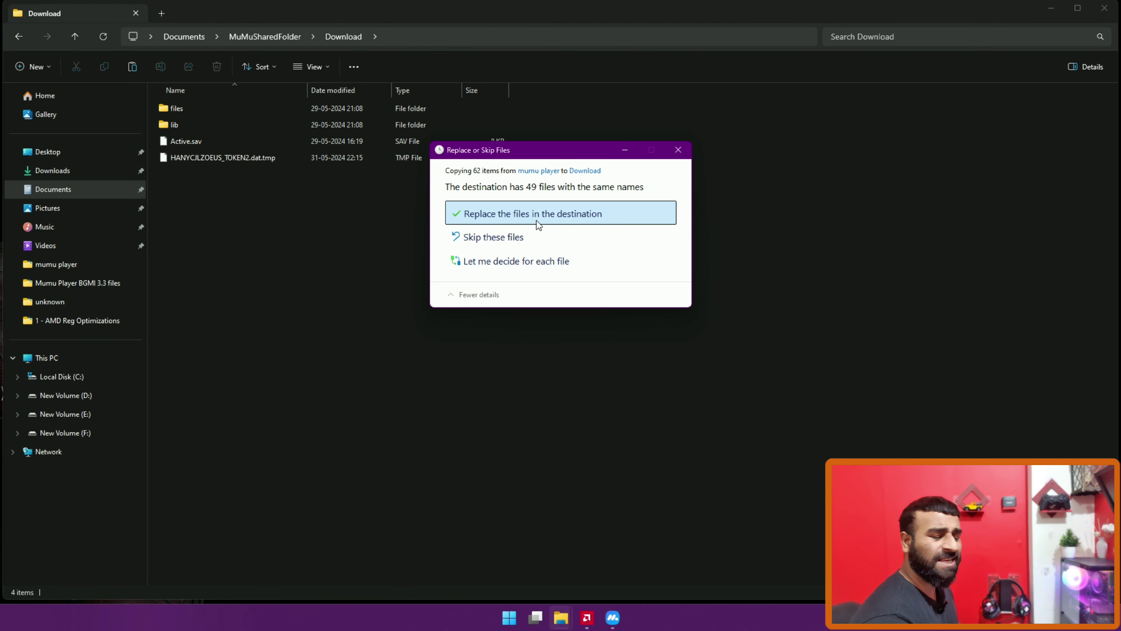
pyautogui.click(537, 221)
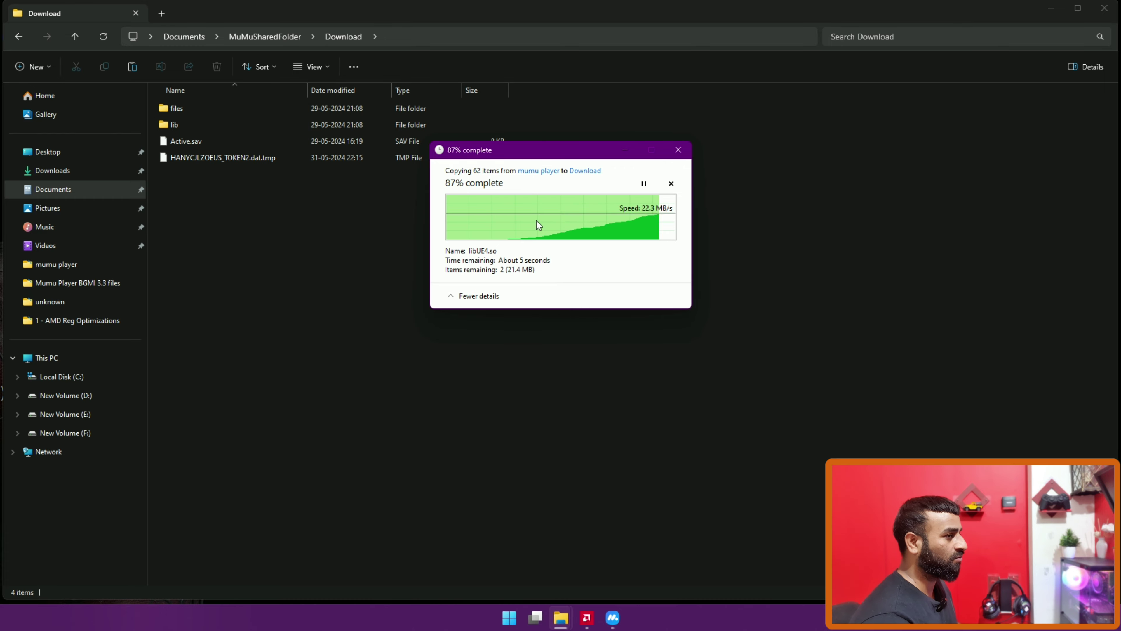
pyautogui.click(1105, 9)
# - Return to MuMu Player 12, launch Root Explorer and open the Download folder in the emulated storage
pyautogui.click(606, 625)
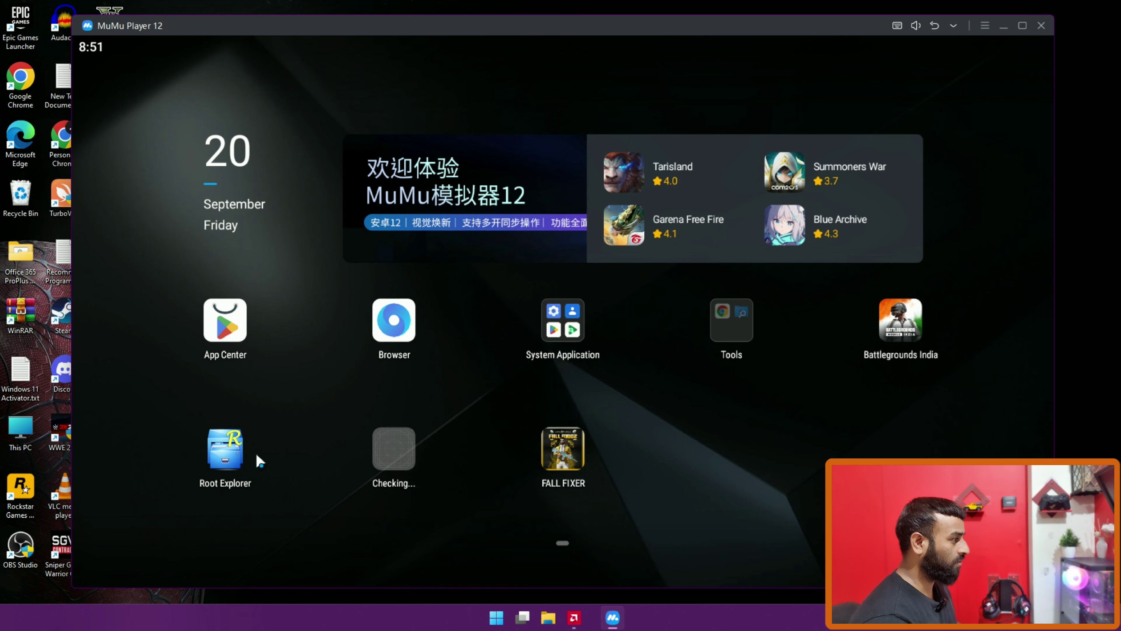
pyautogui.click(229, 451)
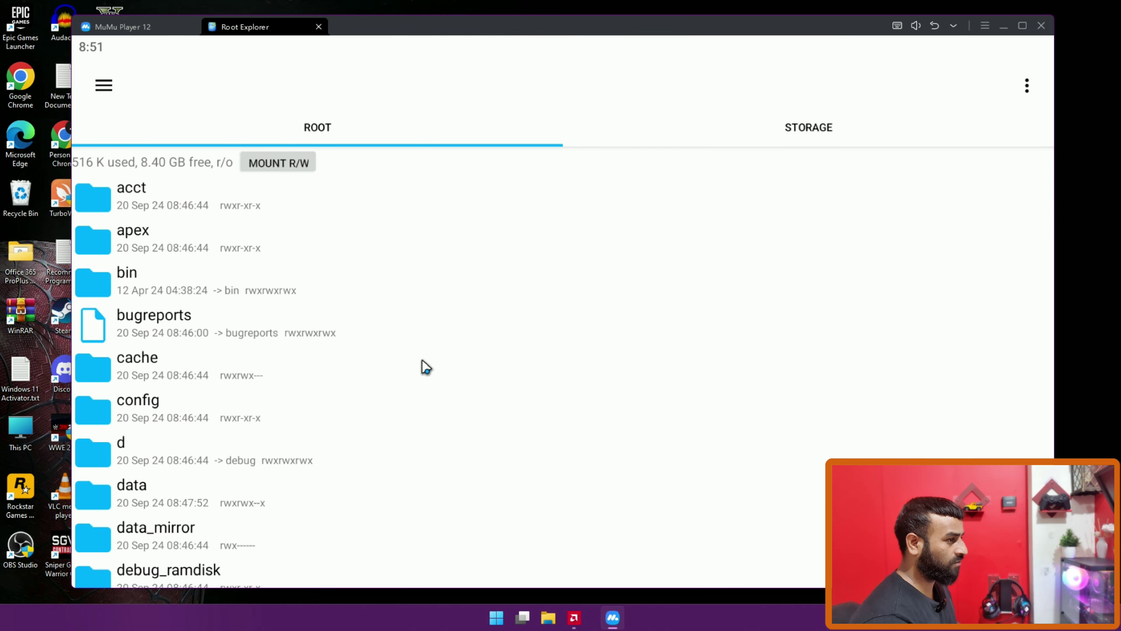
pyautogui.click(830, 133)
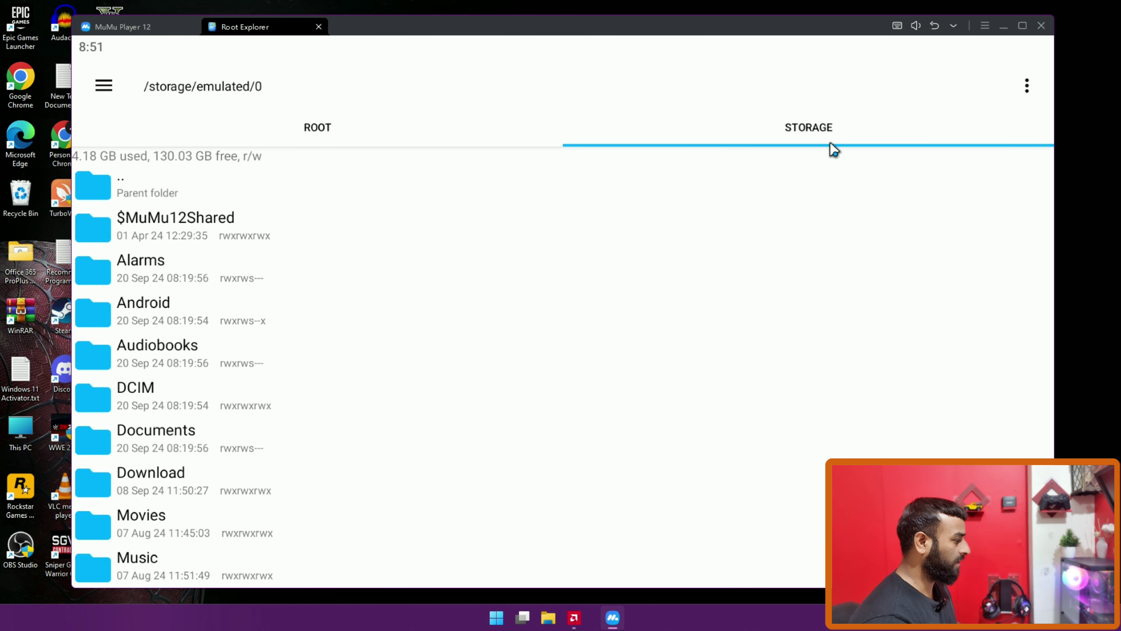
pyautogui.scroll(-5, 214, 427)
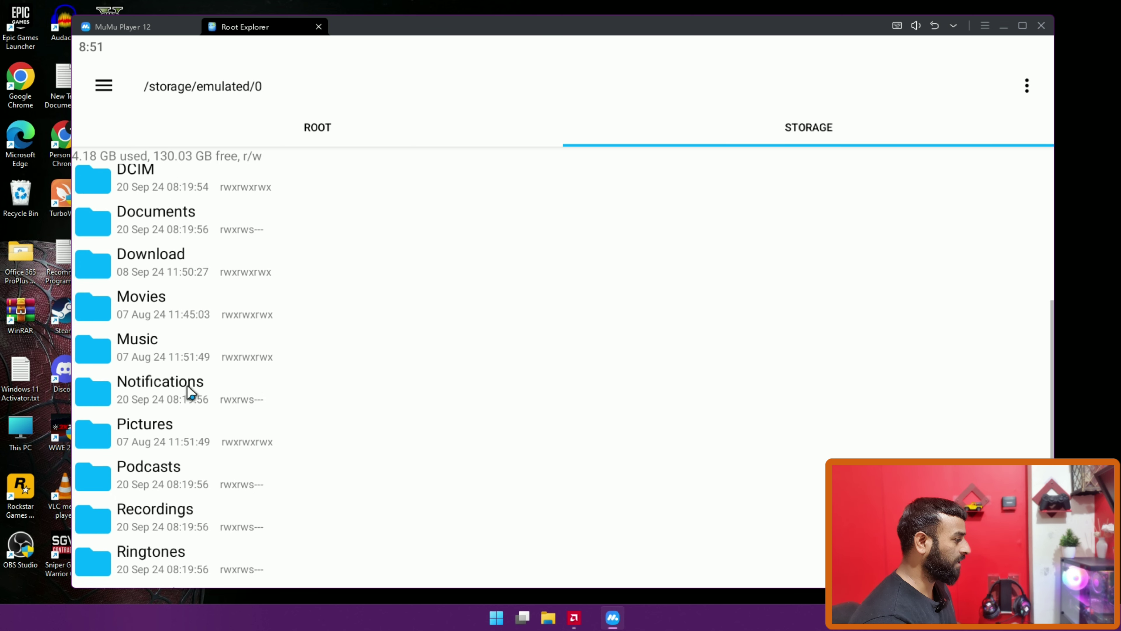
pyautogui.scroll(5, 252, 380)
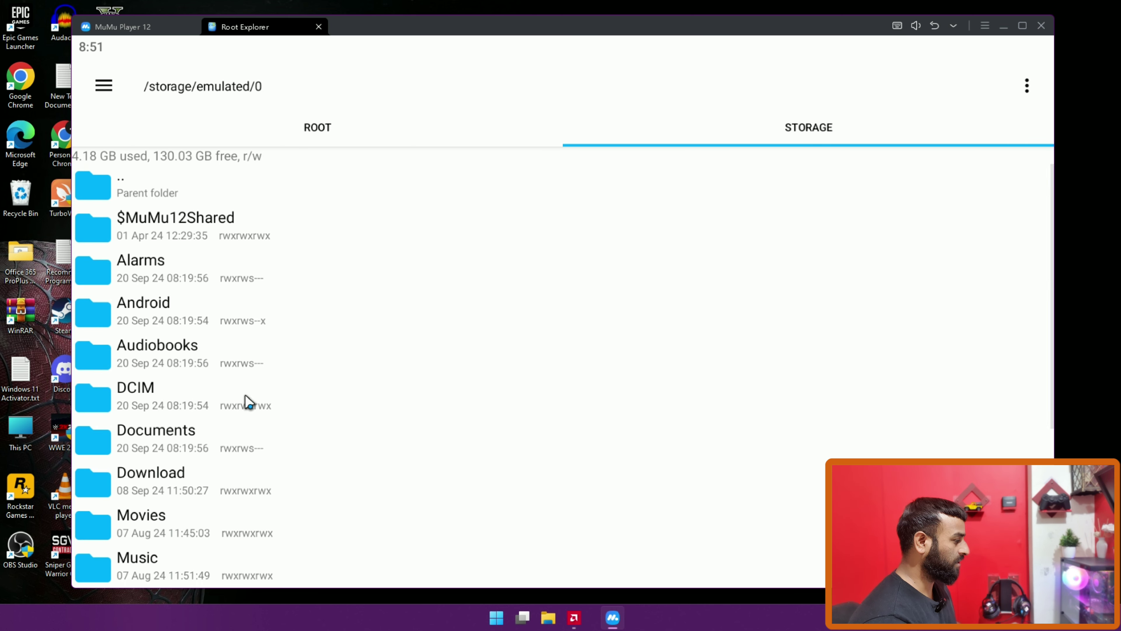
pyautogui.click(189, 485)
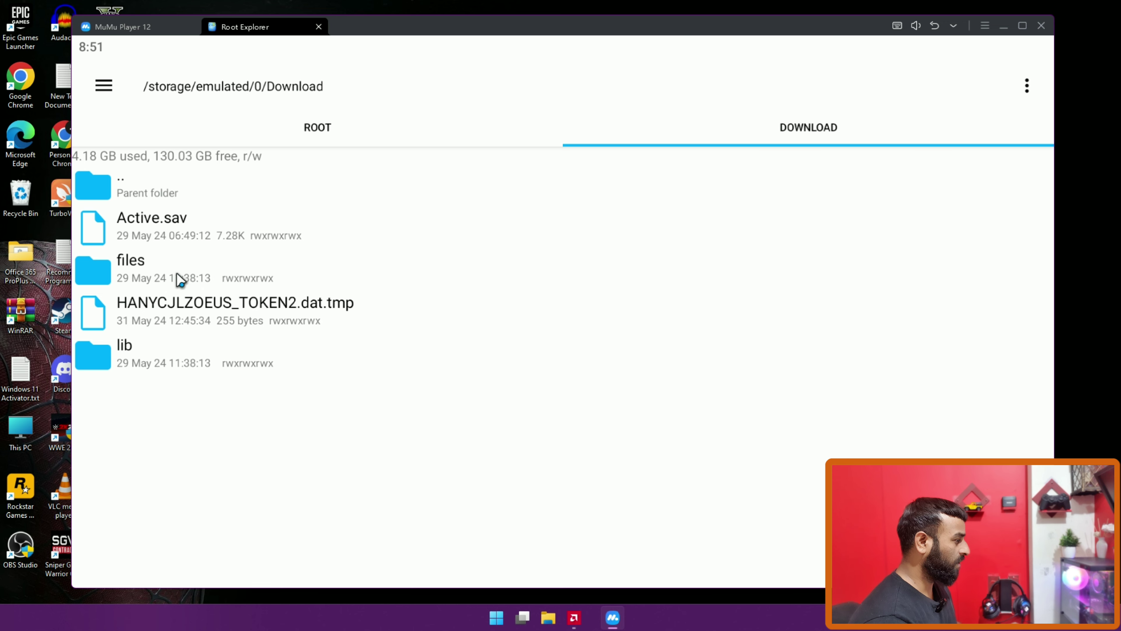
# - Select the files and lib folders in Download and copy them
pyautogui.click(174, 275)
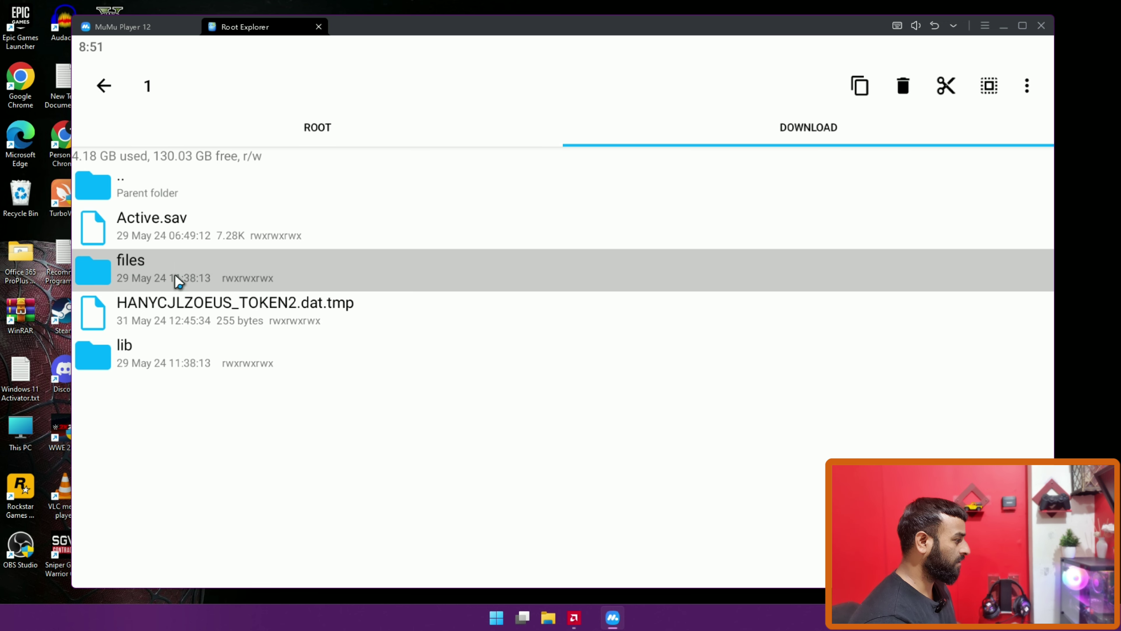
pyautogui.click(177, 360)
pyautogui.click(186, 312)
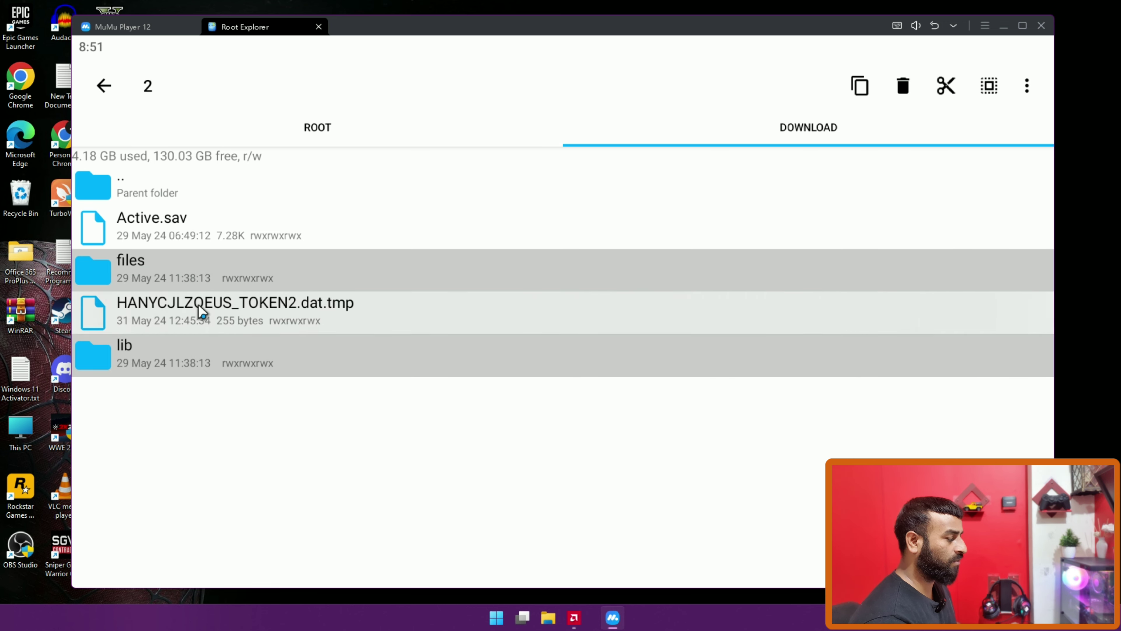
pyautogui.click(860, 85)
# - Go to the root file system and open the folder /data/data/com.pubg.imobile
pyautogui.click(333, 129)
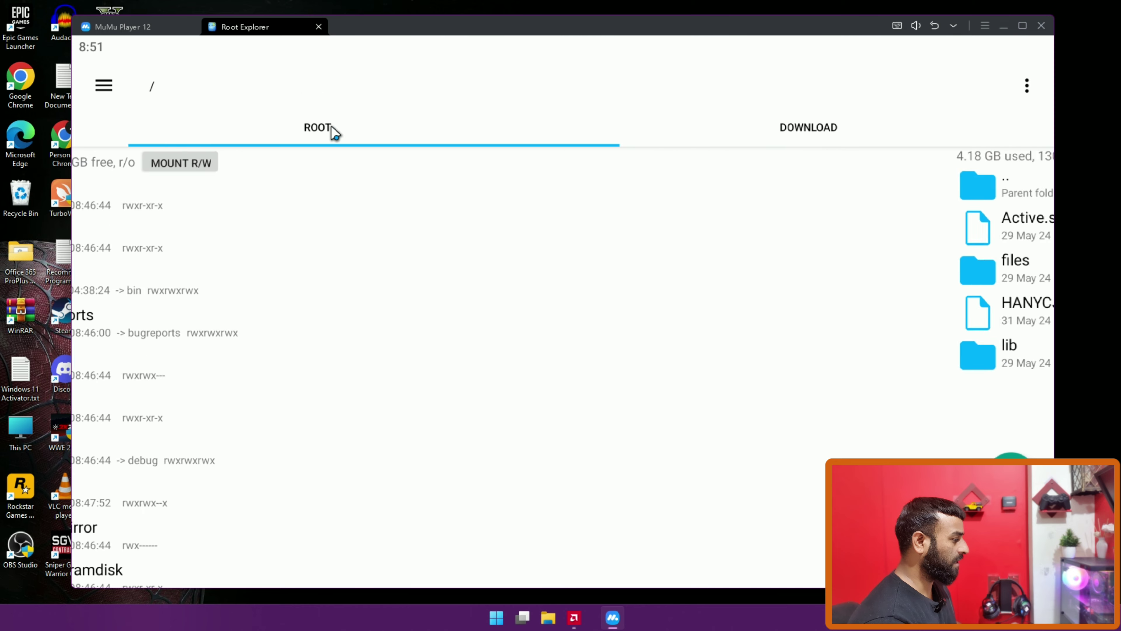
pyautogui.click(164, 491)
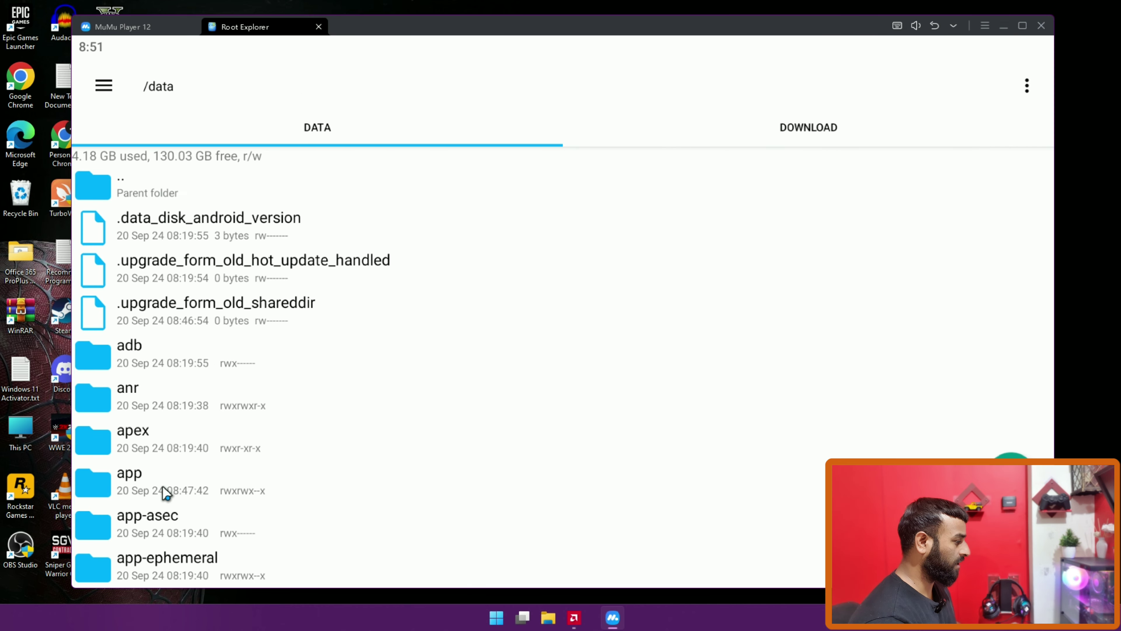
pyautogui.scroll(-10, 257, 454)
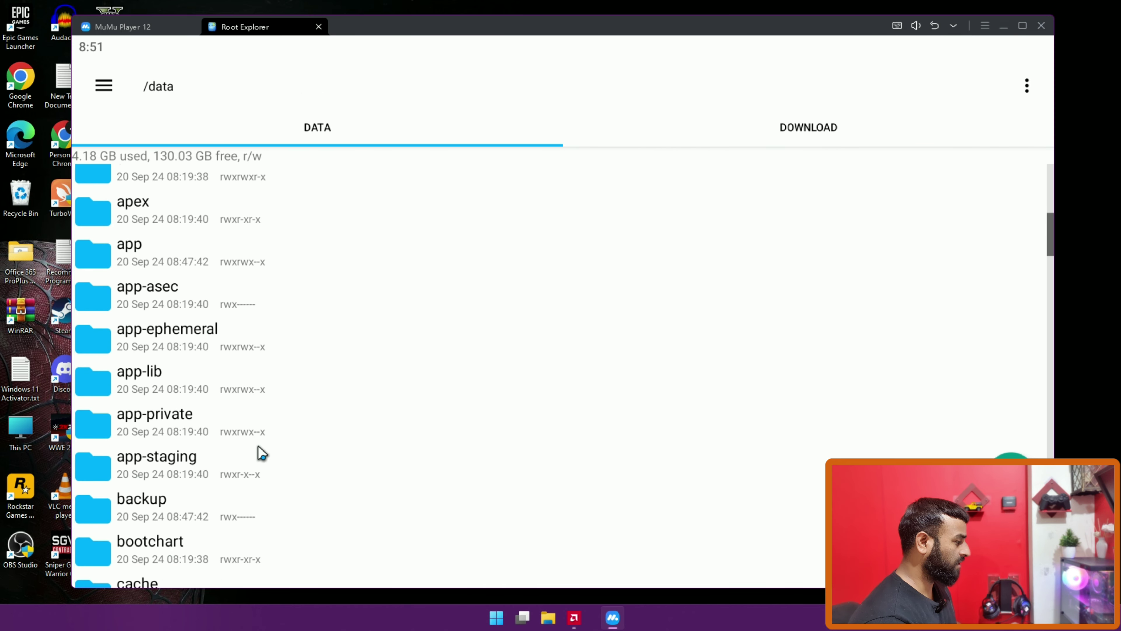
pyautogui.click(214, 436)
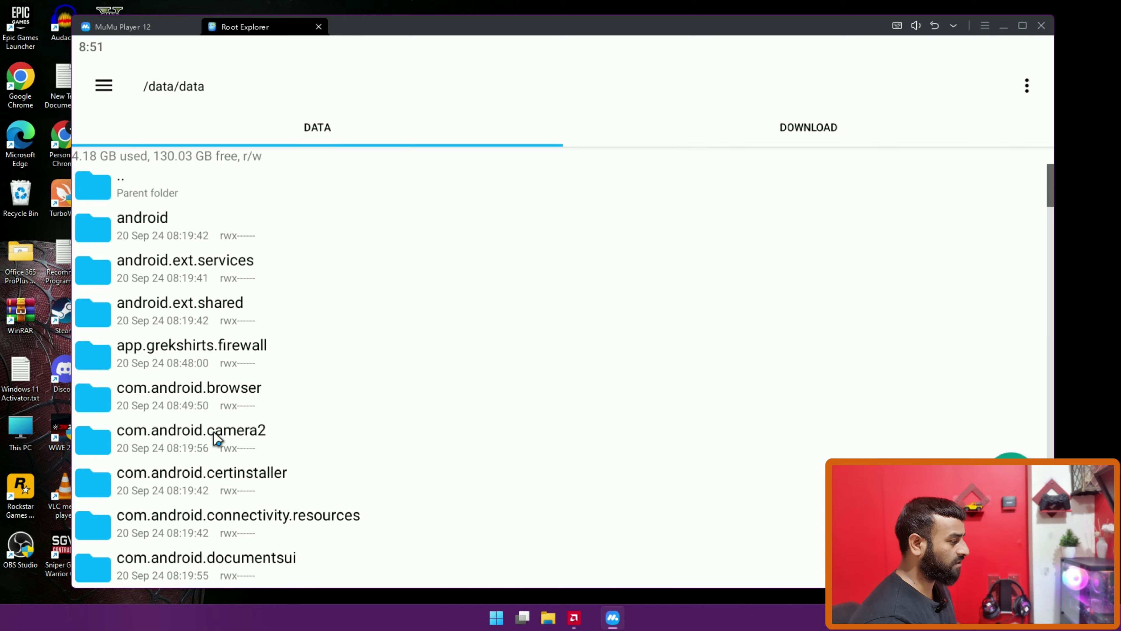
pyautogui.scroll(-2, 488, 410)
pyautogui.scroll(-20, 489, 410)
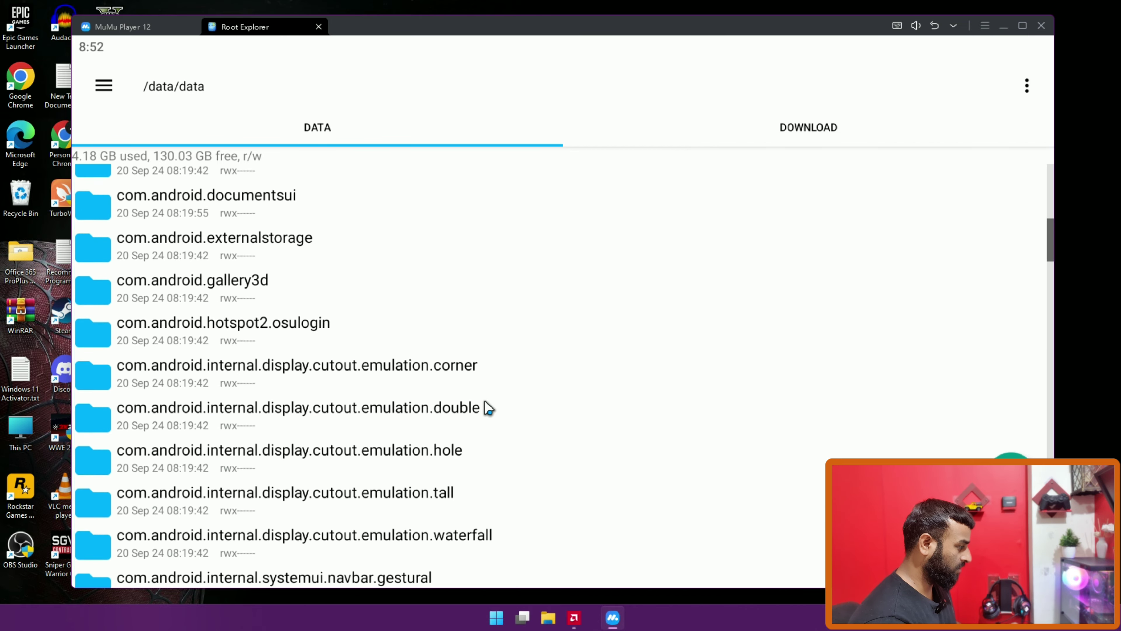
pyautogui.scroll(-18, 492, 412)
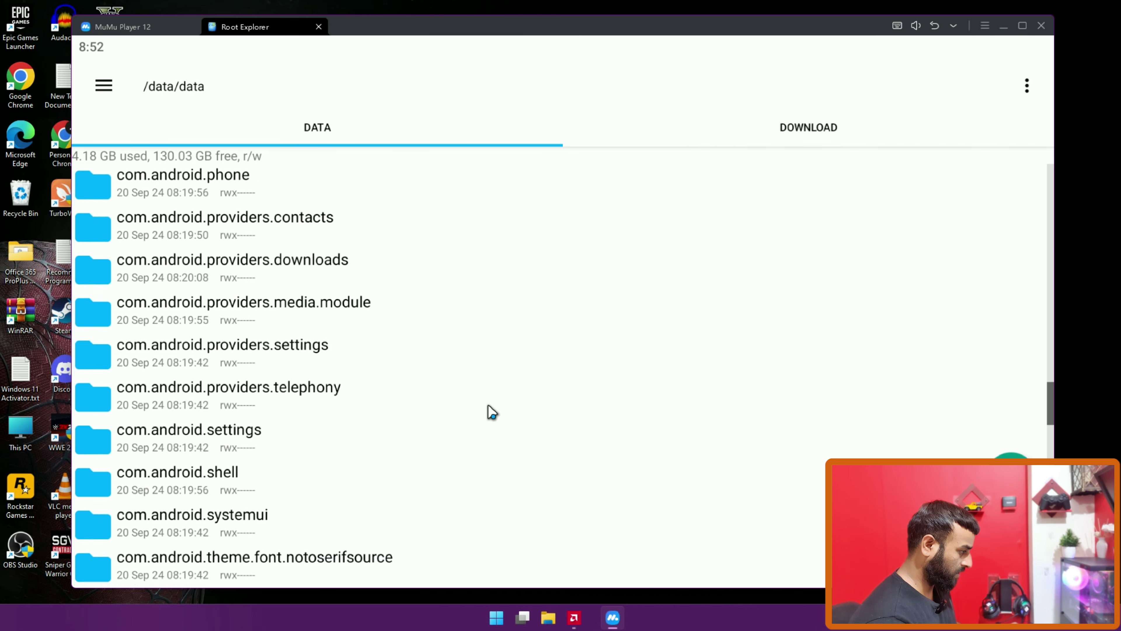
pyautogui.scroll(-5, 491, 412)
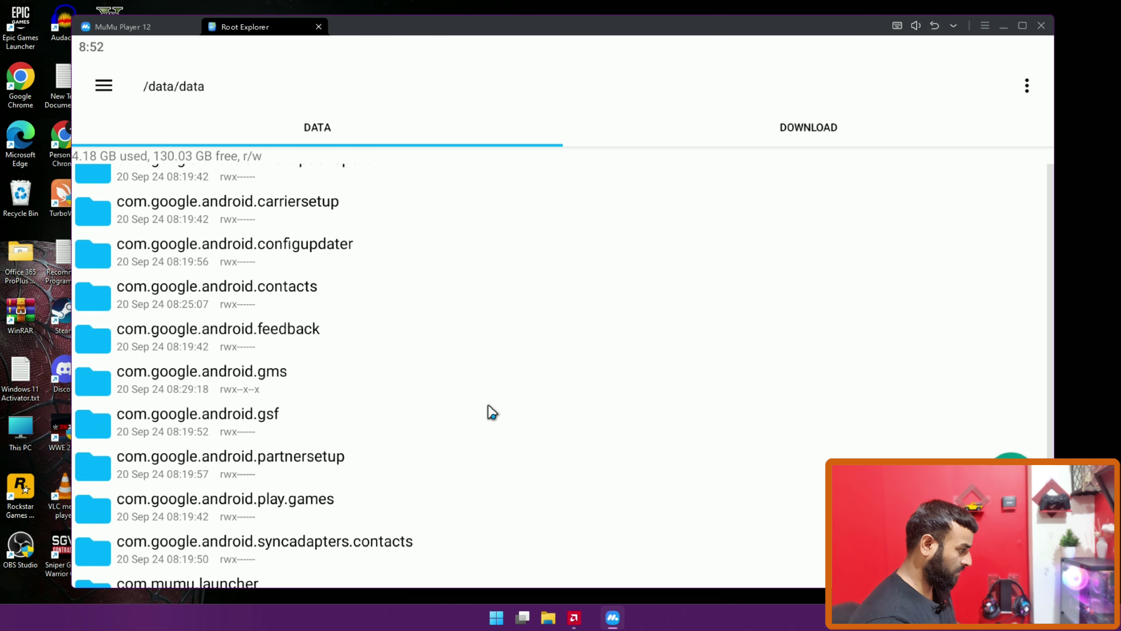
pyautogui.scroll(-6, 491, 412)
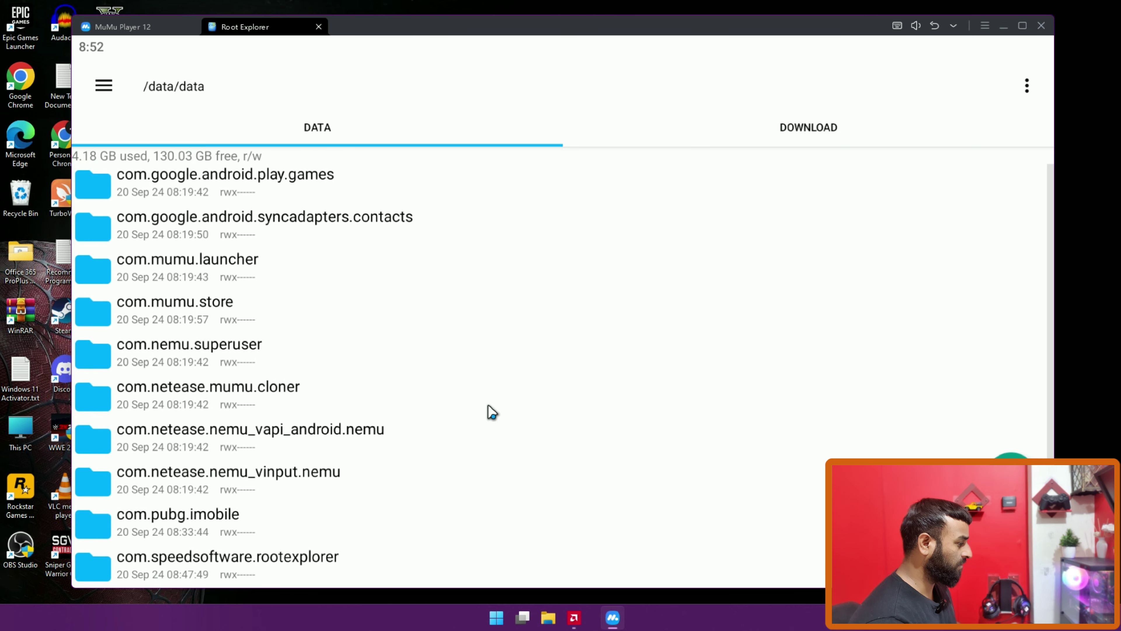
pyautogui.click(196, 516)
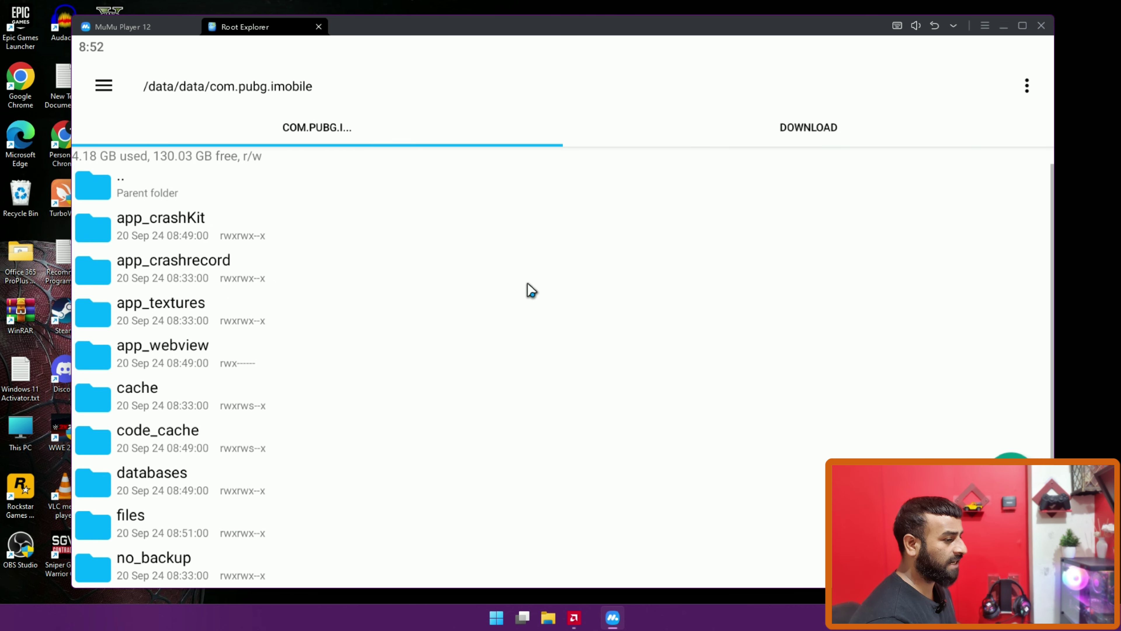
# - Paste the copied folders into com.pubg.imobile, merging them with all existing items
pyautogui.click(1010, 482)
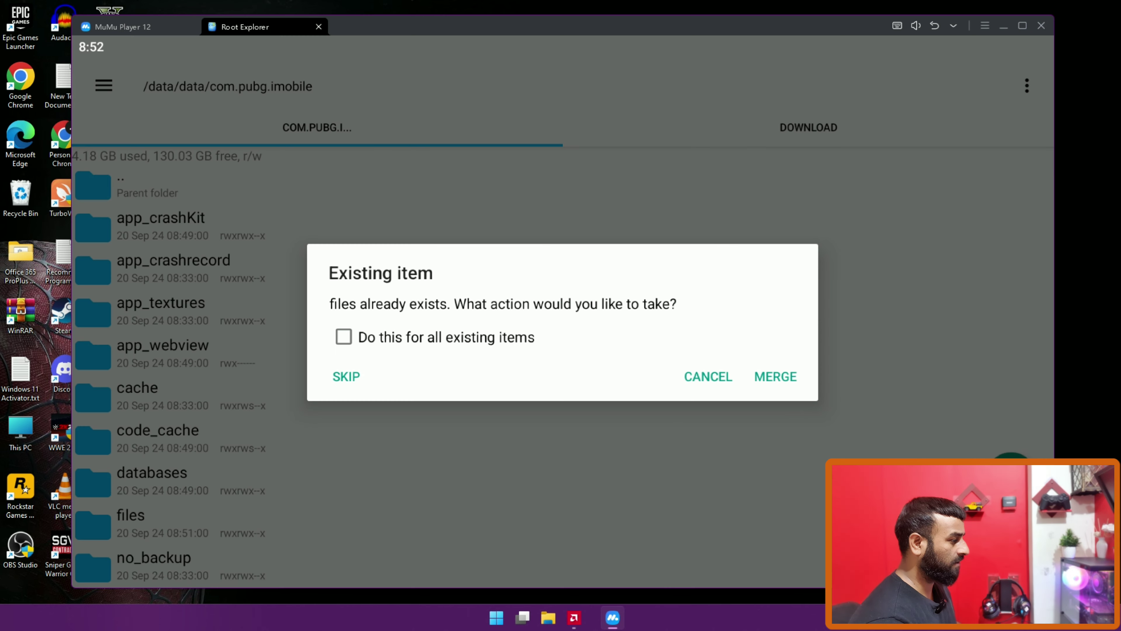
pyautogui.click(411, 339)
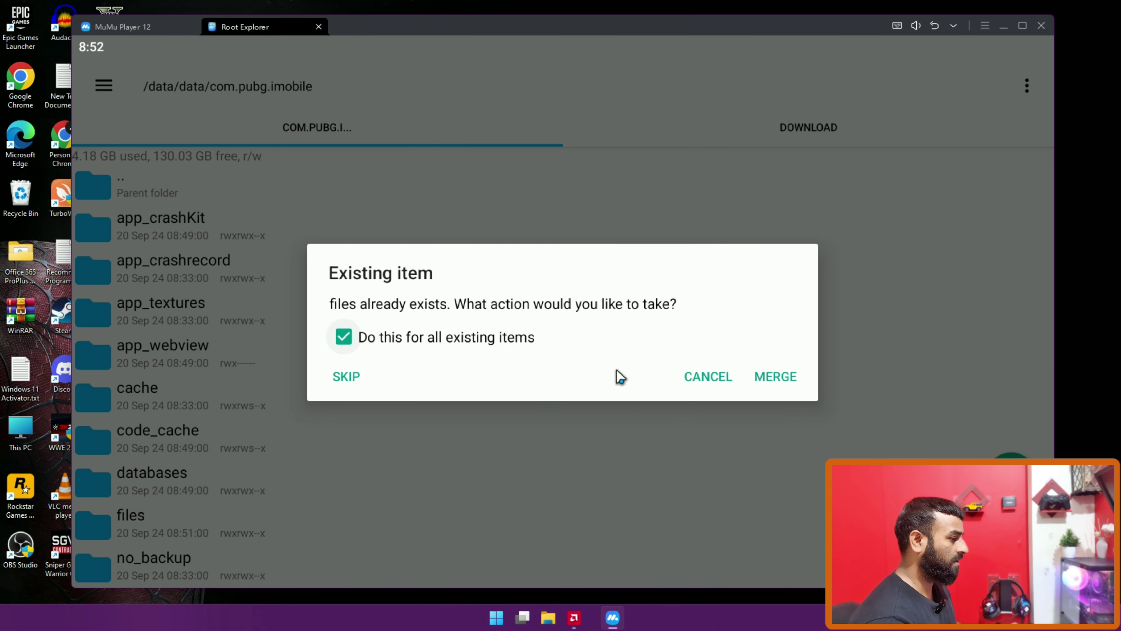
pyautogui.click(778, 377)
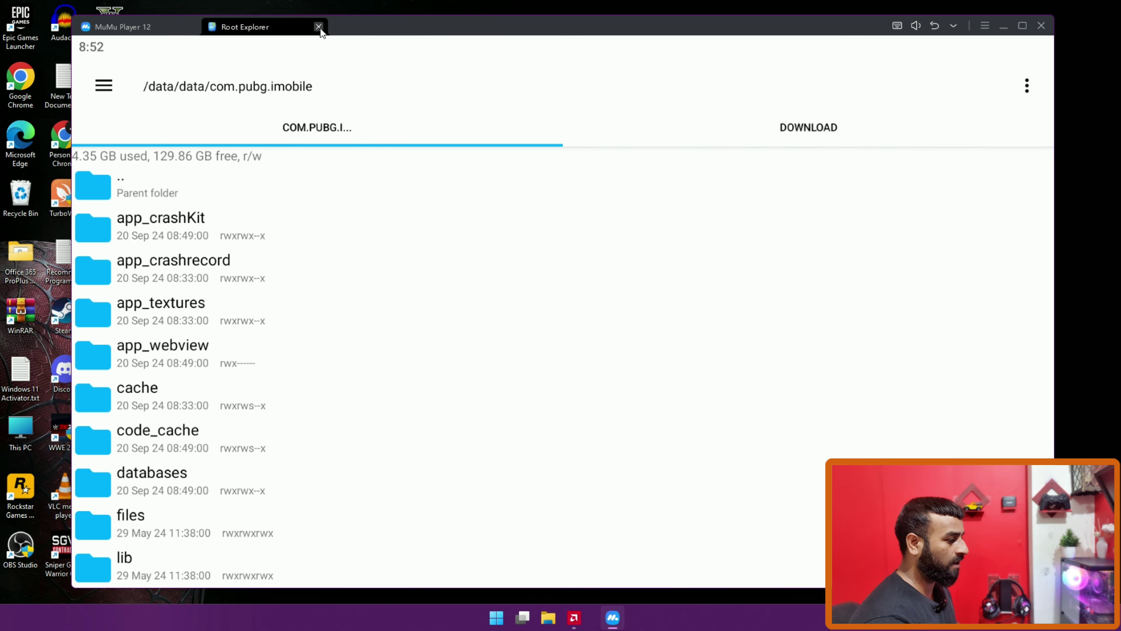
# - Close Root Explorer and launch Battlegrounds India
pyautogui.click(318, 26)
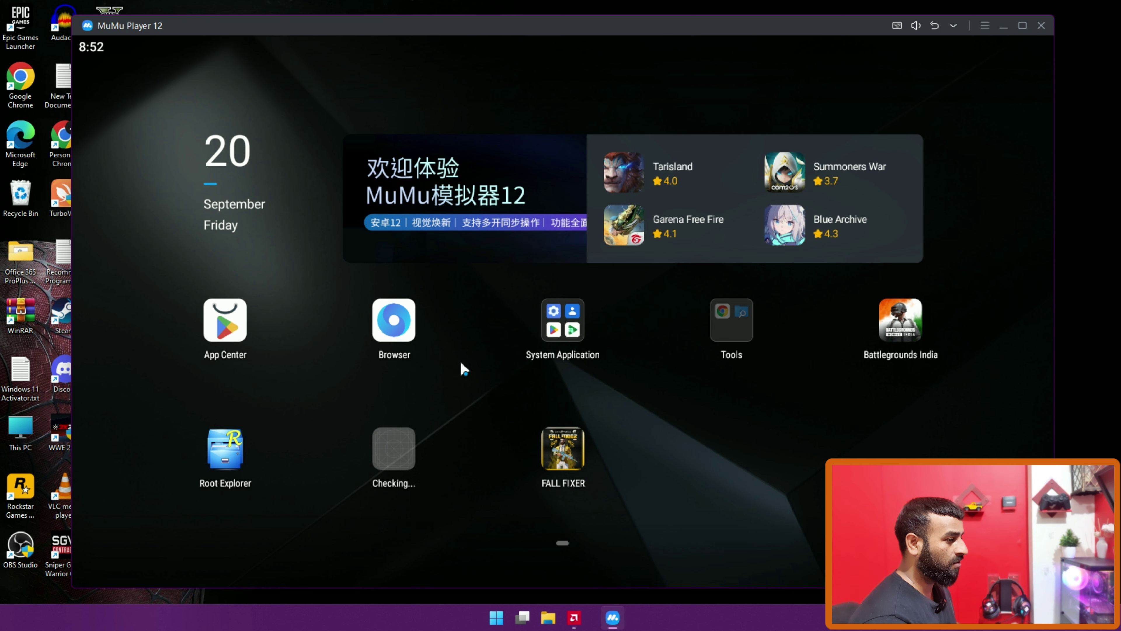
pyautogui.click(882, 329)
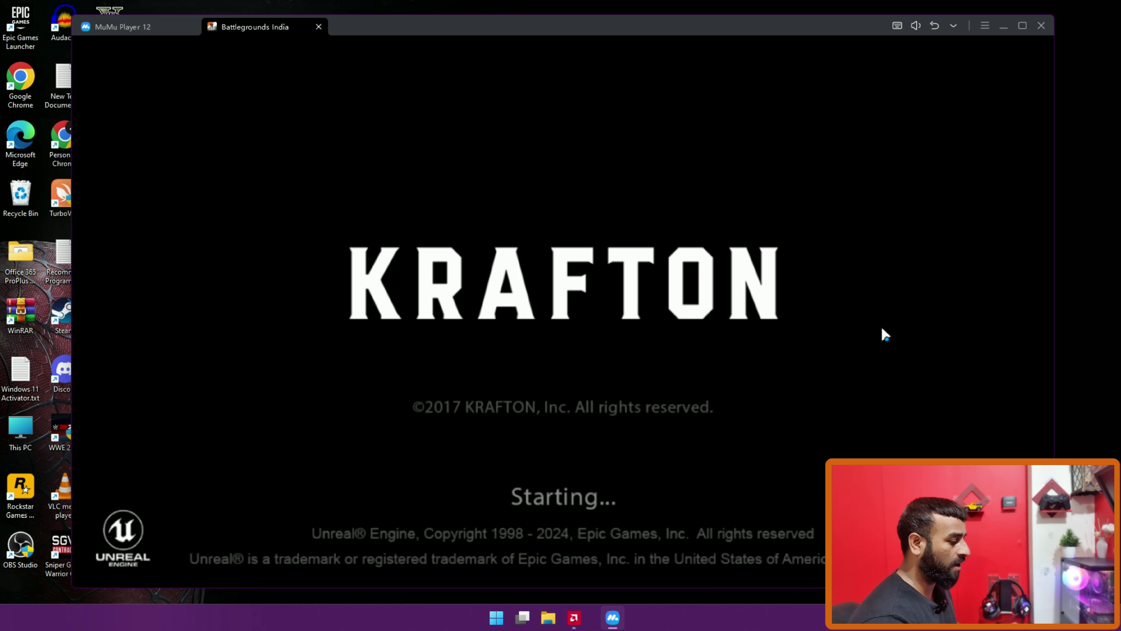
pyautogui.click(573, 618)
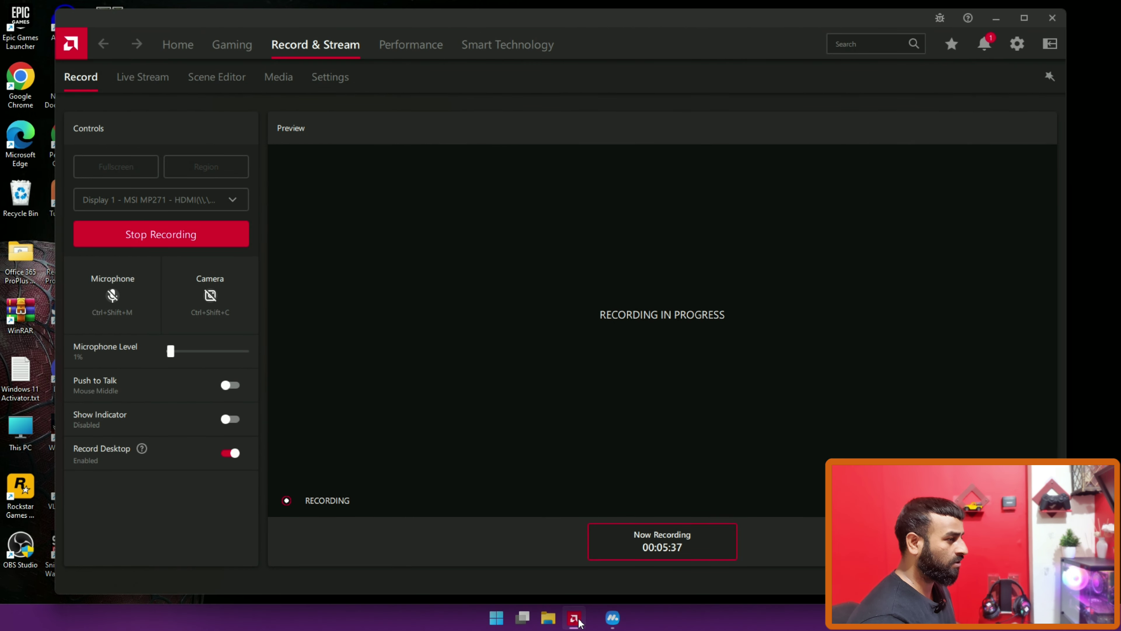
# - Return to Battlegrounds India and dismiss the promotional pop-ups covering the lobby
pyautogui.click(573, 617)
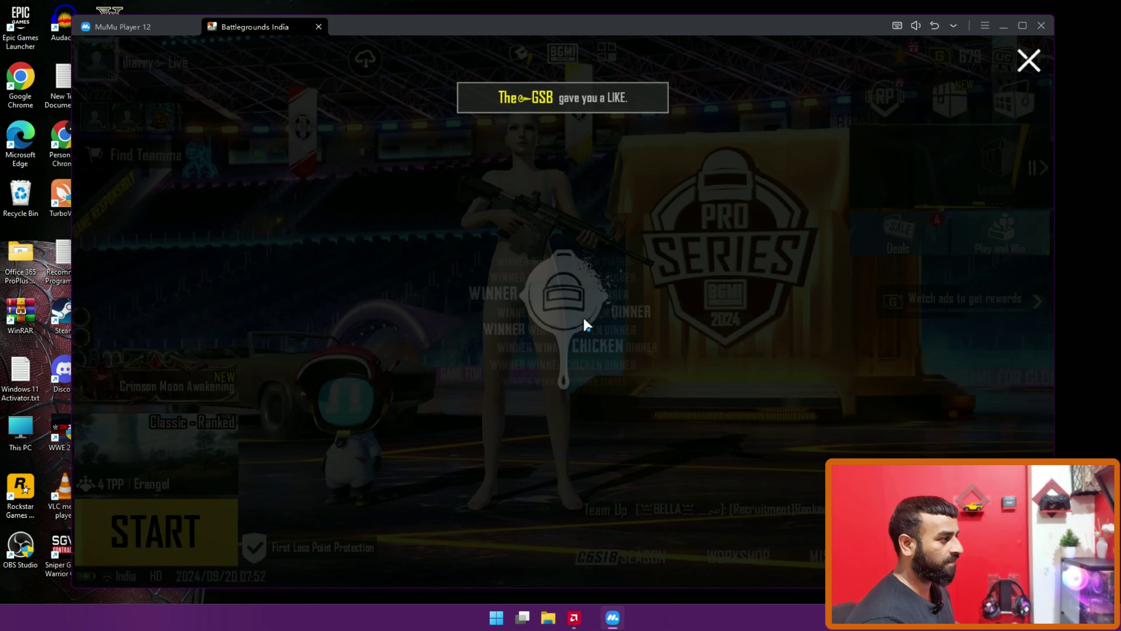
pyautogui.click(1029, 60)
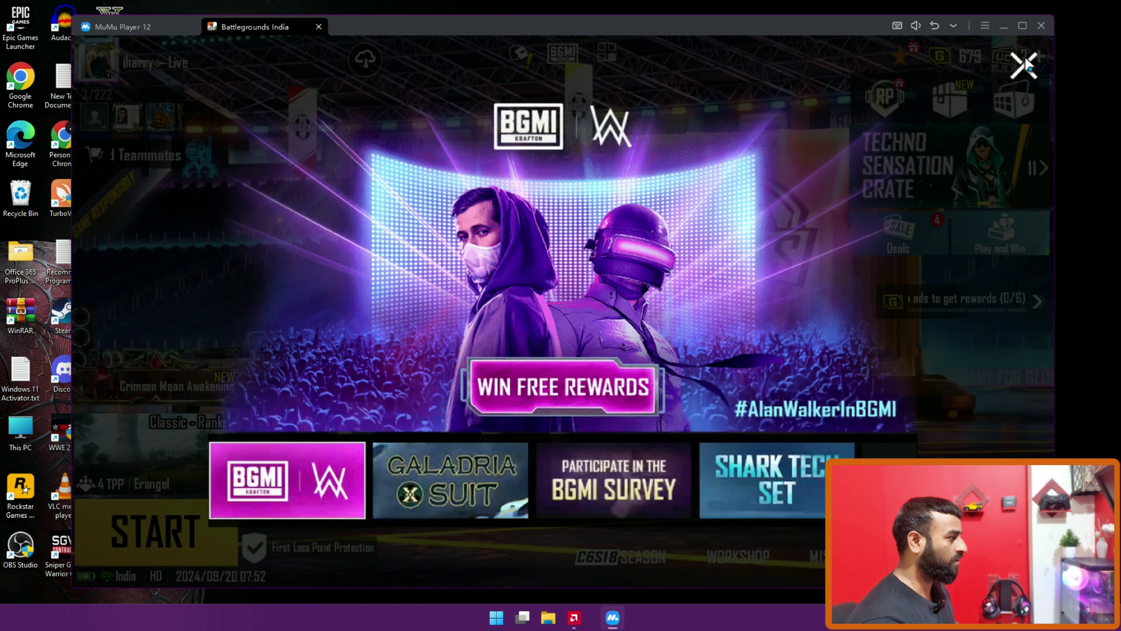
pyautogui.click(1025, 64)
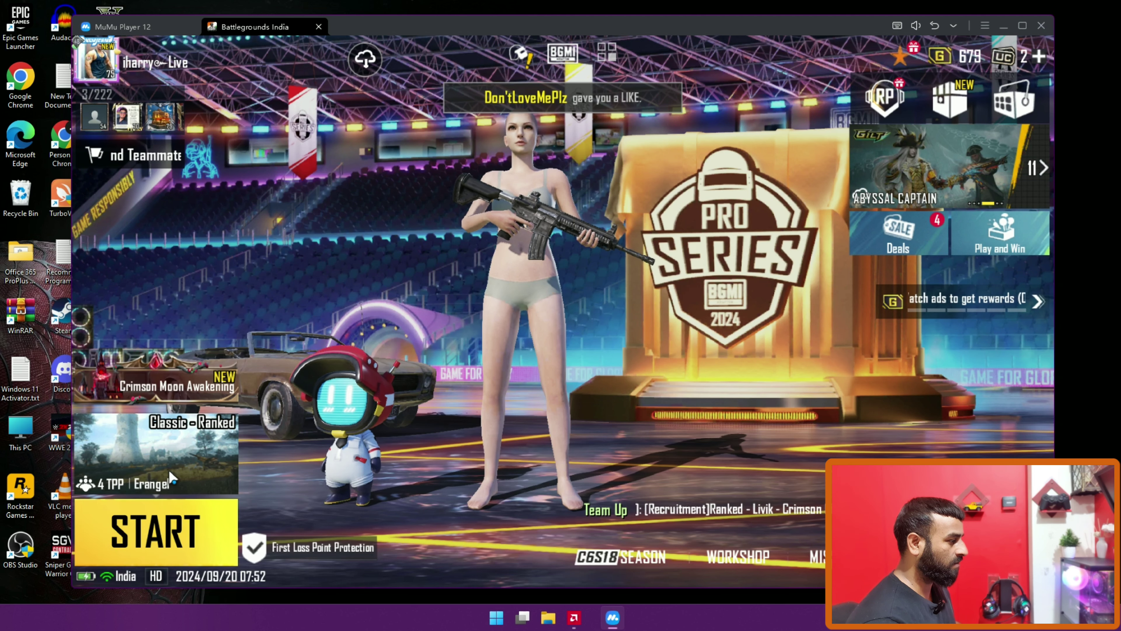
# - Open the game mode selection, start the Training Grounds download and return to the lobby
pyautogui.click(156, 461)
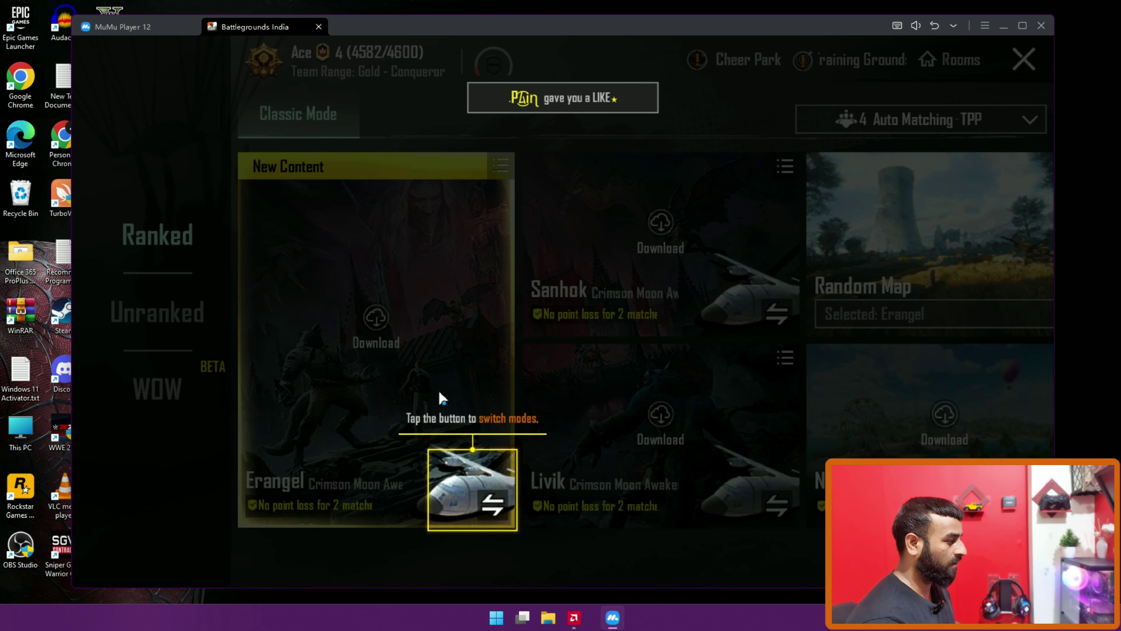
pyautogui.click(379, 346)
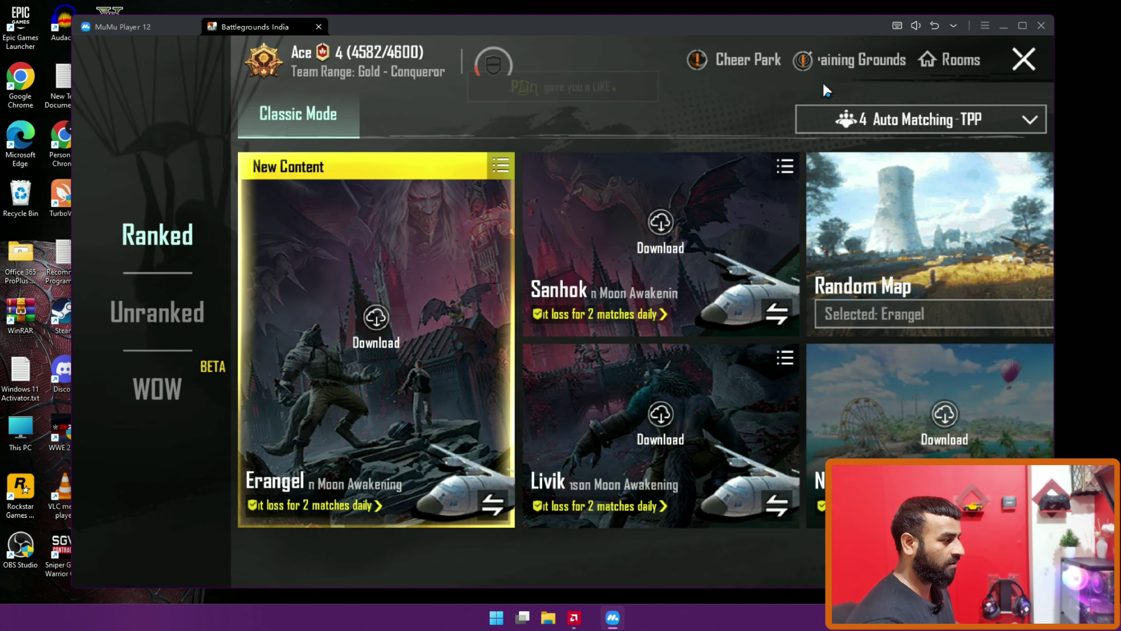
pyautogui.click(825, 61)
pyautogui.click(624, 426)
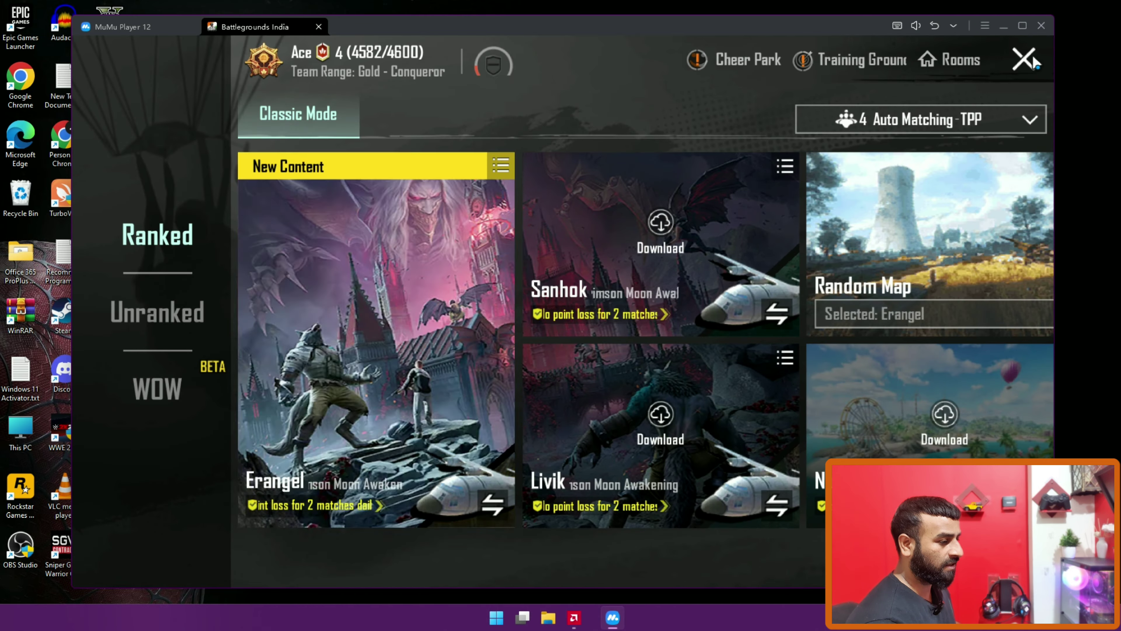
pyautogui.click(1023, 59)
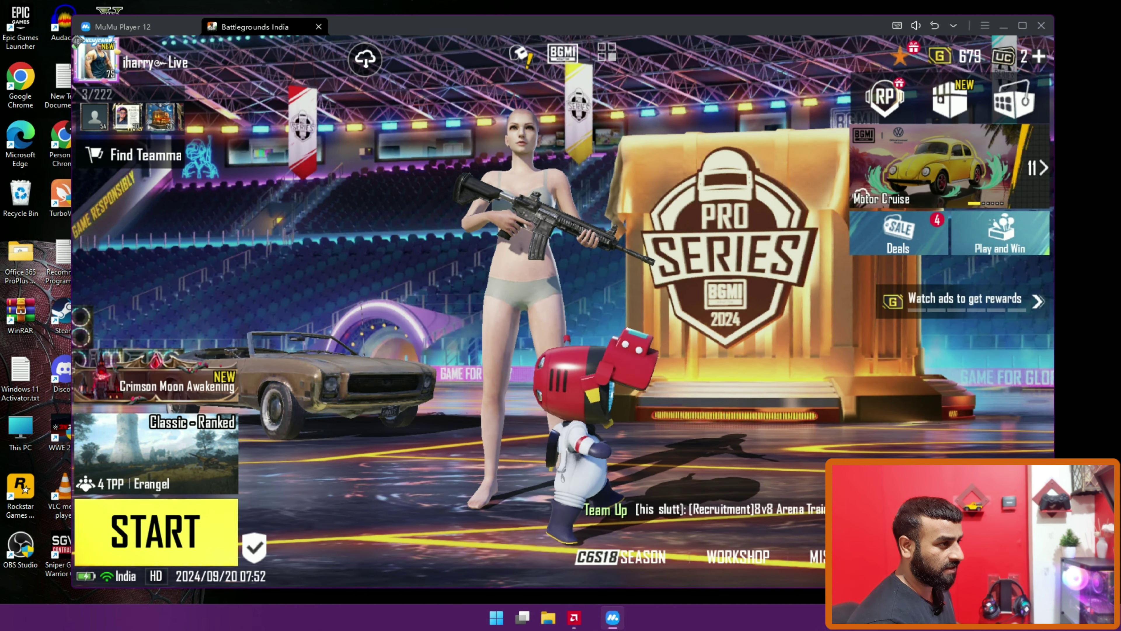
# - In the game's graphics settings for Combat, set graphics to Smooth, frame rate to Extreme+ and style to Colorful
pyautogui.click(1042, 56)
pyautogui.click(954, 143)
pyautogui.click(987, 199)
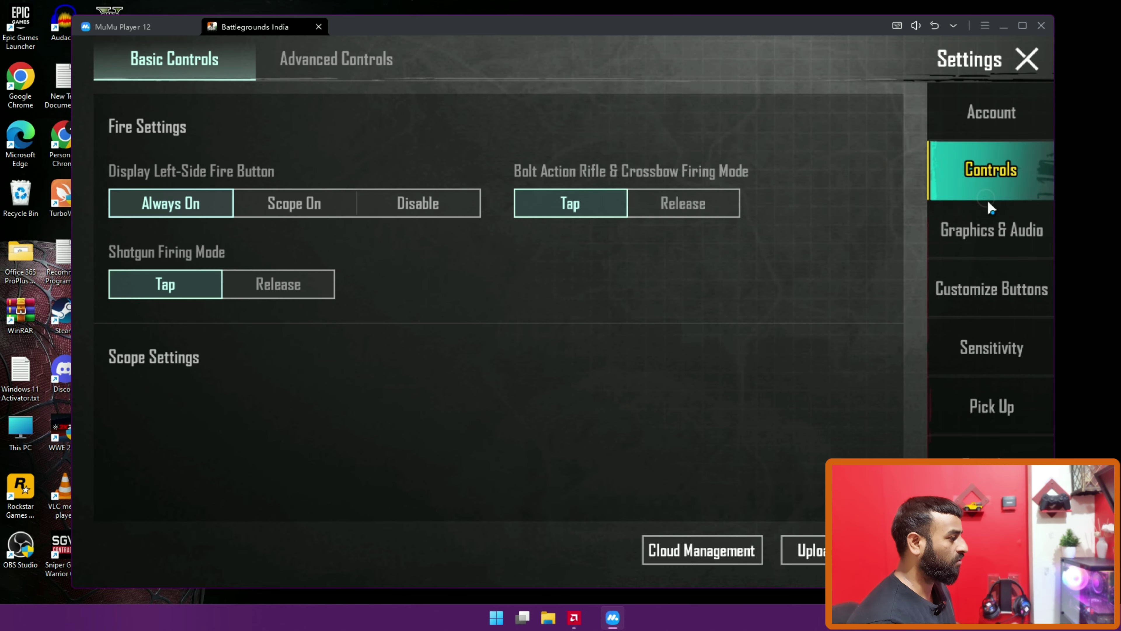
pyautogui.click(987, 228)
pyautogui.click(131, 270)
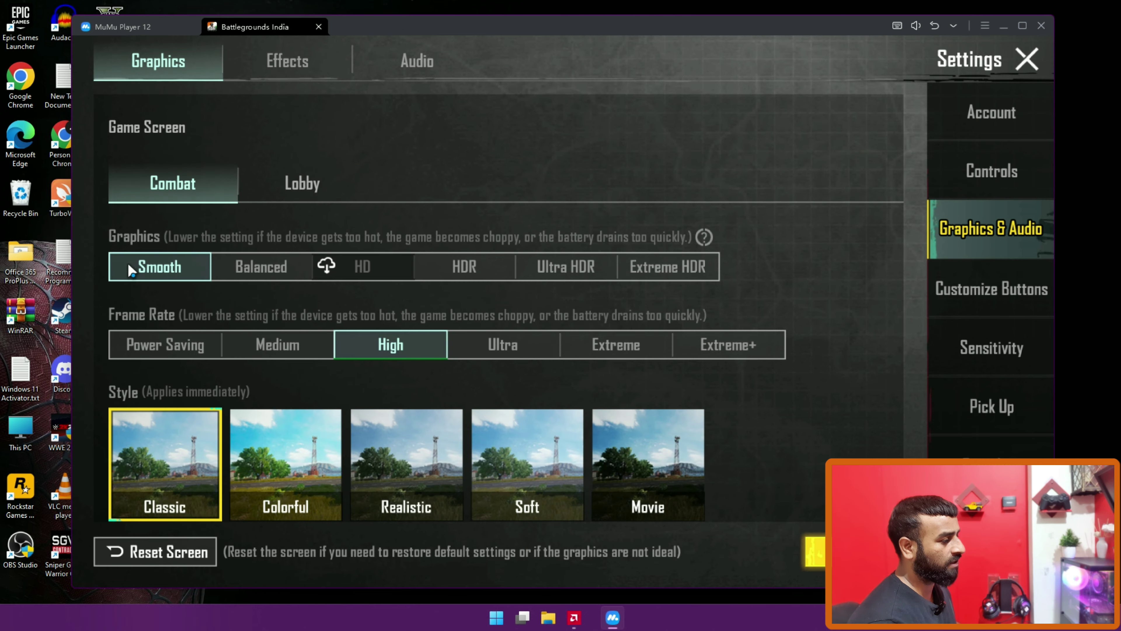
pyautogui.click(741, 348)
pyautogui.click(623, 444)
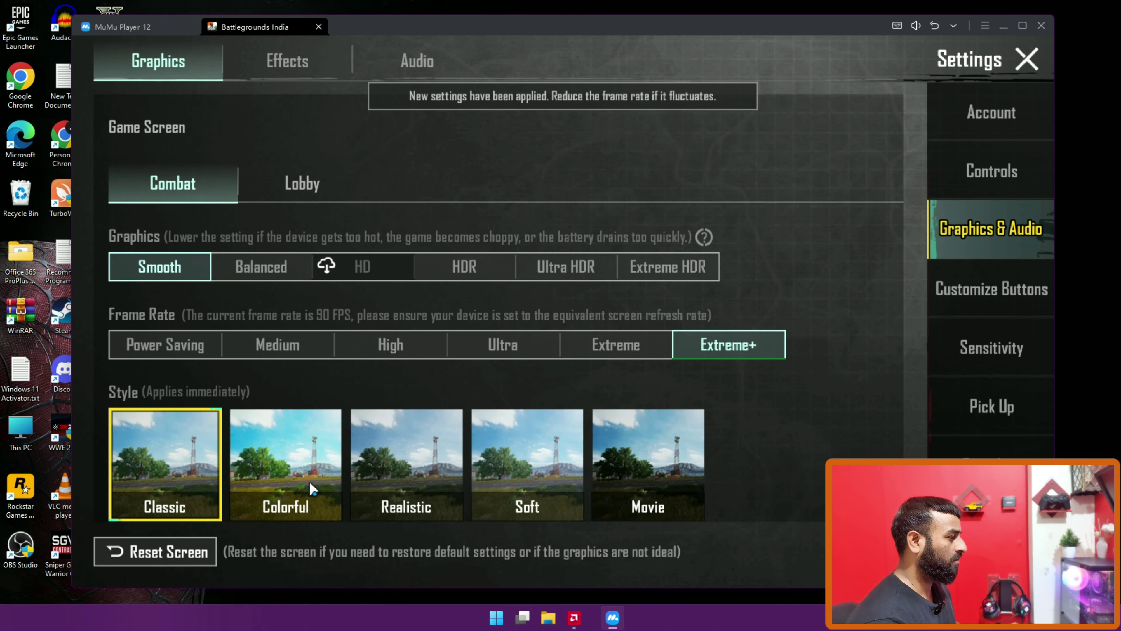
pyautogui.click(286, 463)
# - Set the Lobby graphics to Smooth with Extreme+ frame rate and Colorful style, and apply the adjustment
pyautogui.click(304, 194)
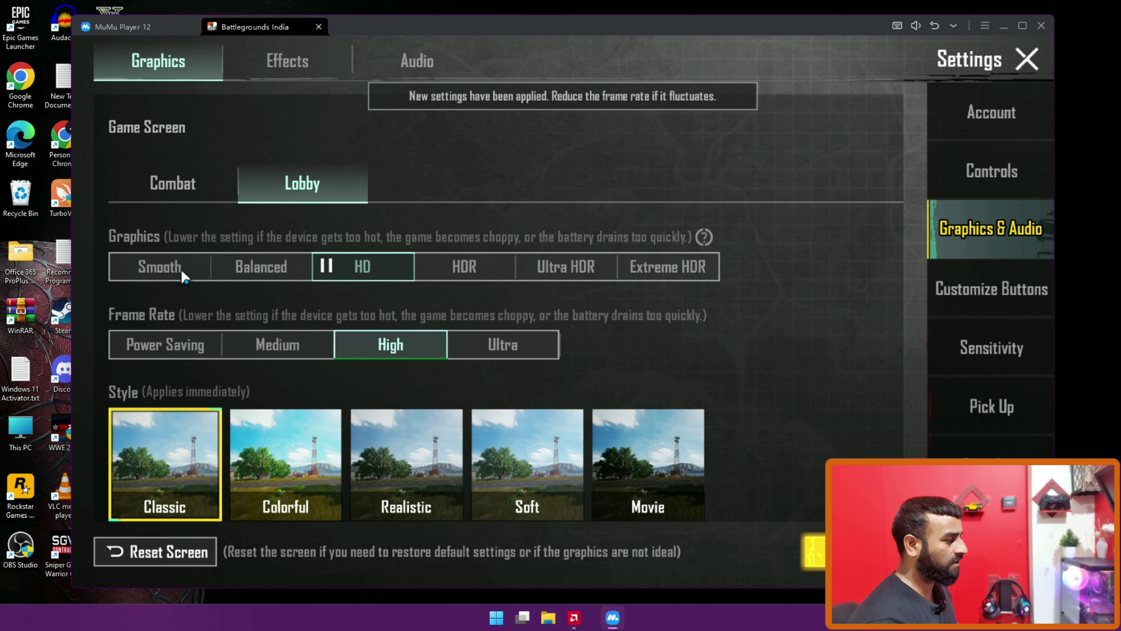
pyautogui.click(155, 182)
pyautogui.click(300, 182)
pyautogui.click(327, 441)
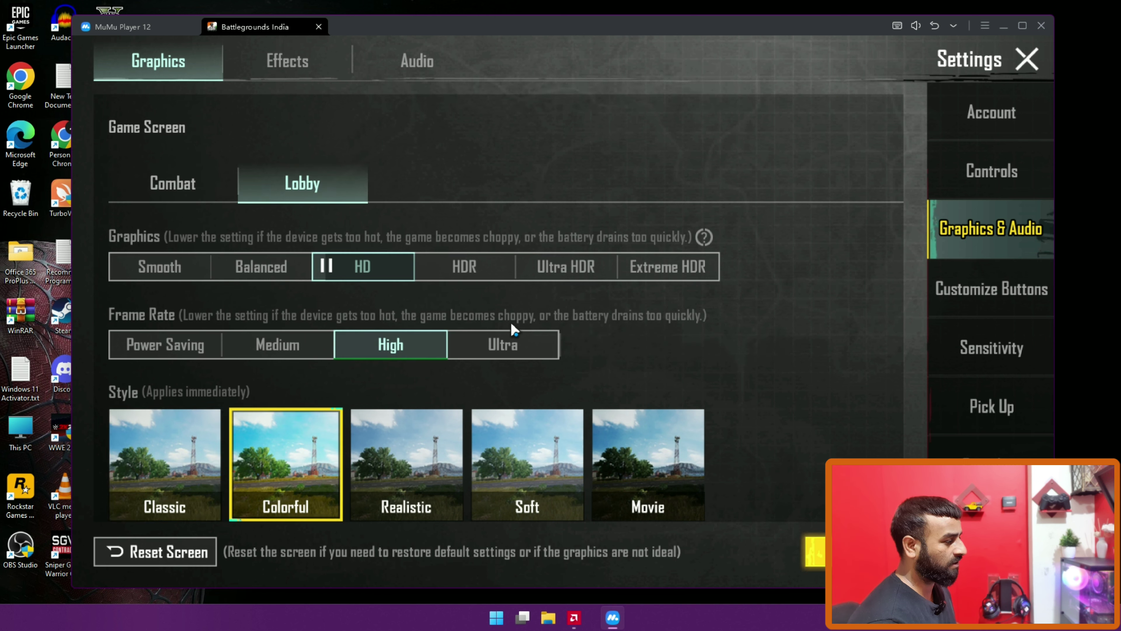
pyautogui.click(165, 272)
pyautogui.click(720, 343)
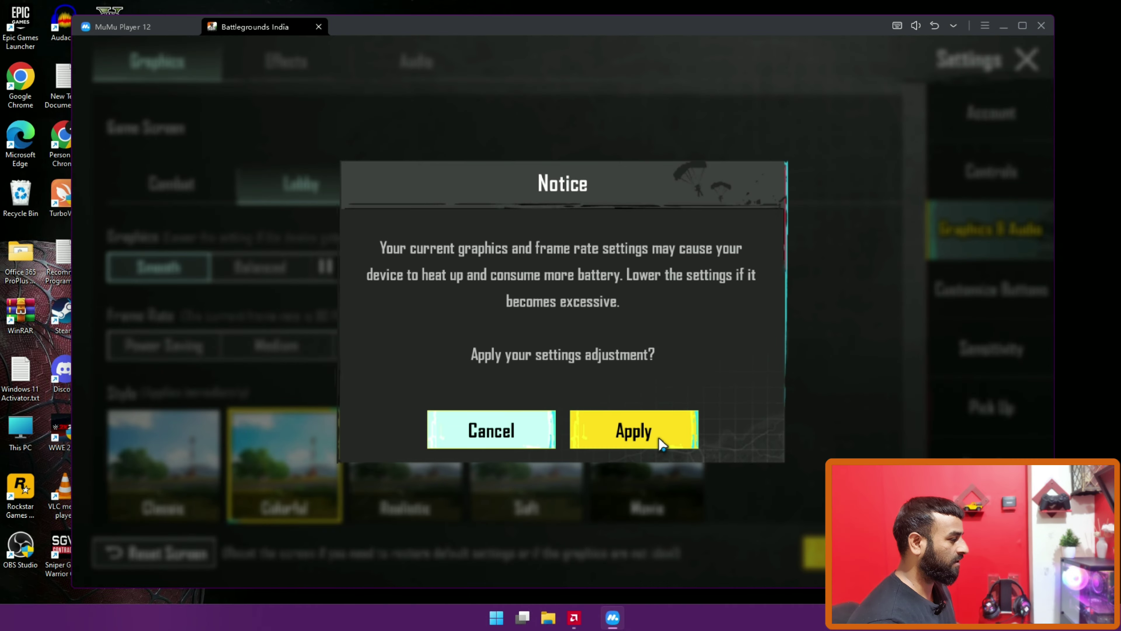
pyautogui.click(658, 436)
pyautogui.click(212, 206)
pyautogui.click(302, 183)
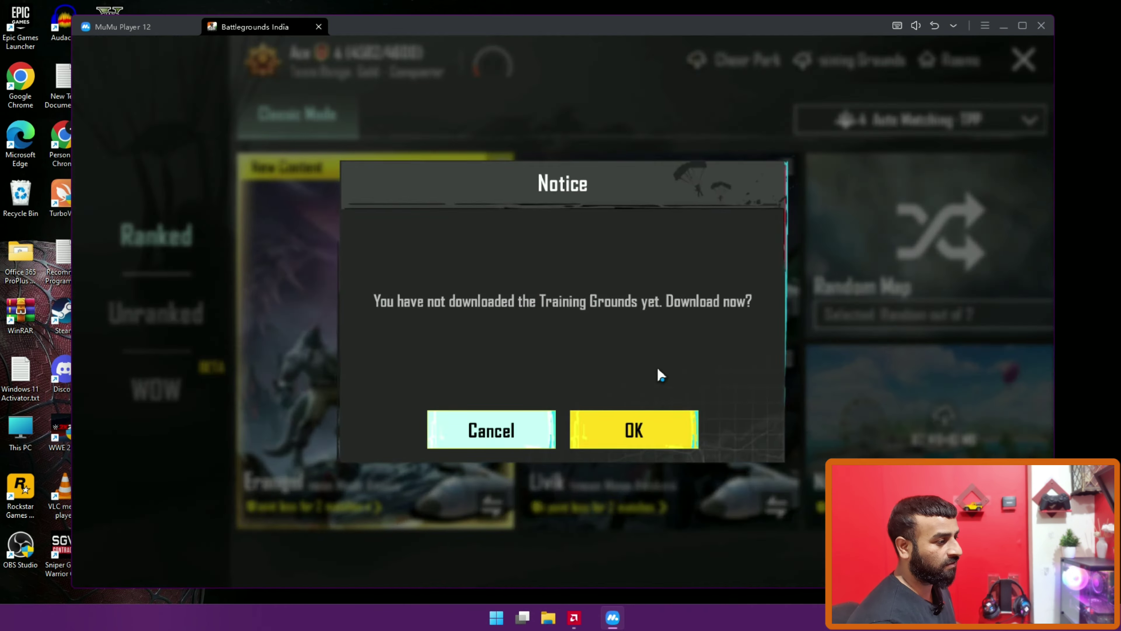
# - Turn on FALL FIXER while the Training Grounds load, and return to Battlegrounds India
pyautogui.press('Escape')
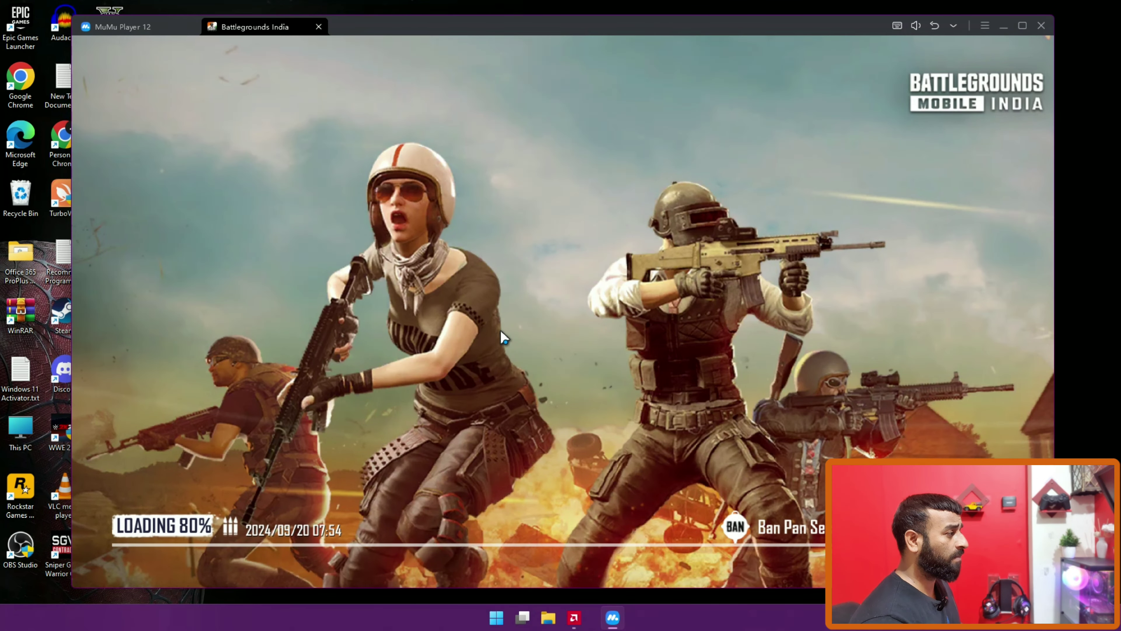
pyautogui.click(148, 27)
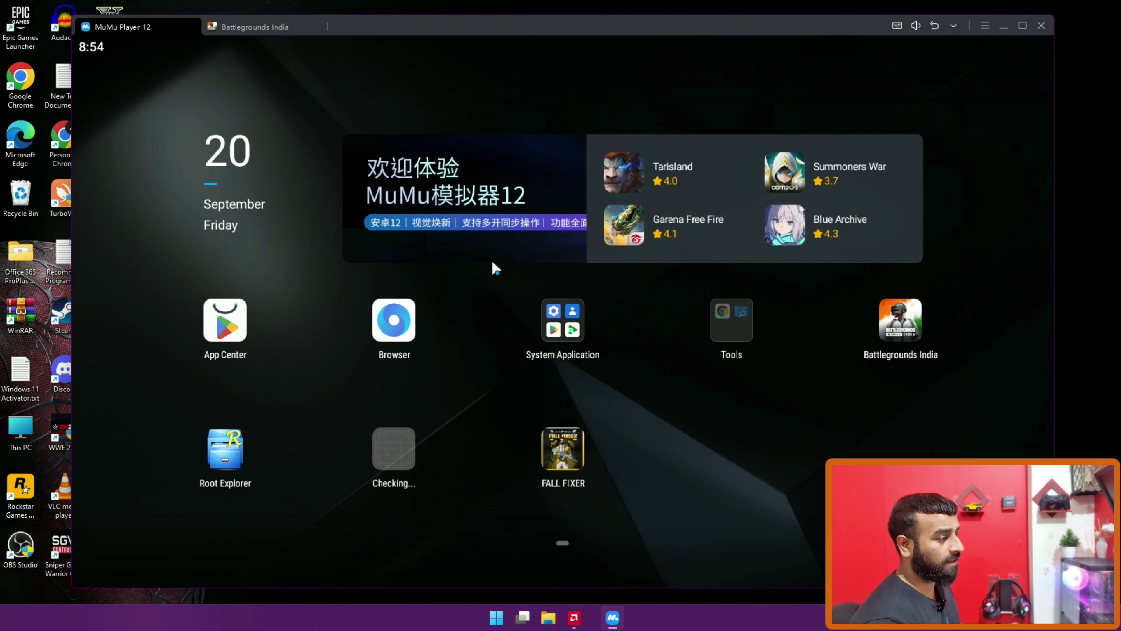
pyautogui.click(549, 444)
pyautogui.click(564, 189)
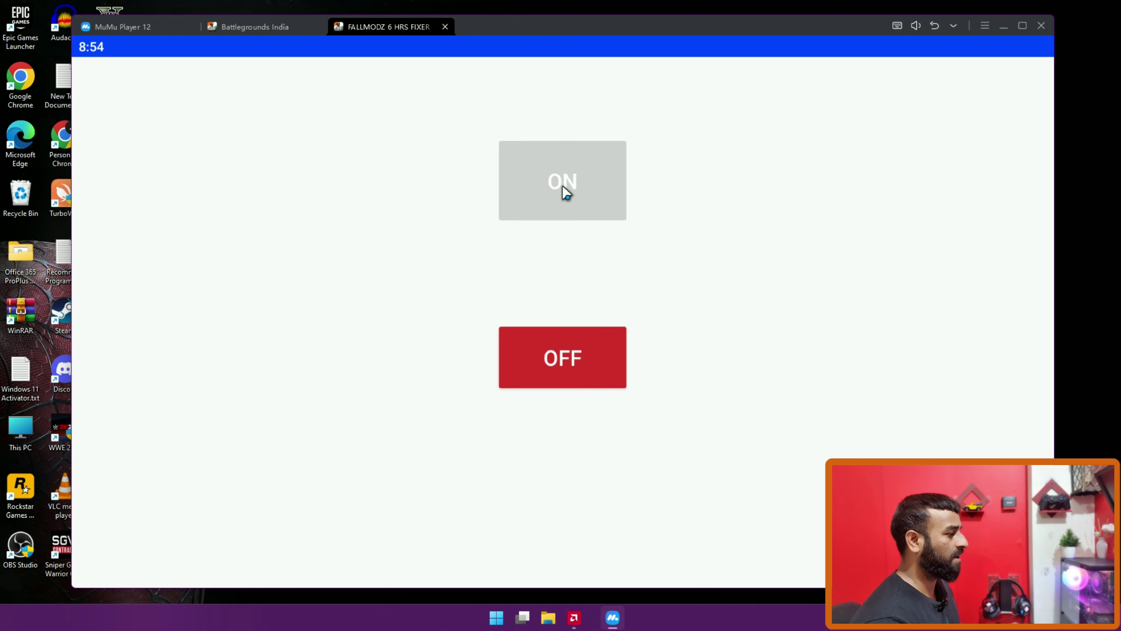
pyautogui.click(260, 27)
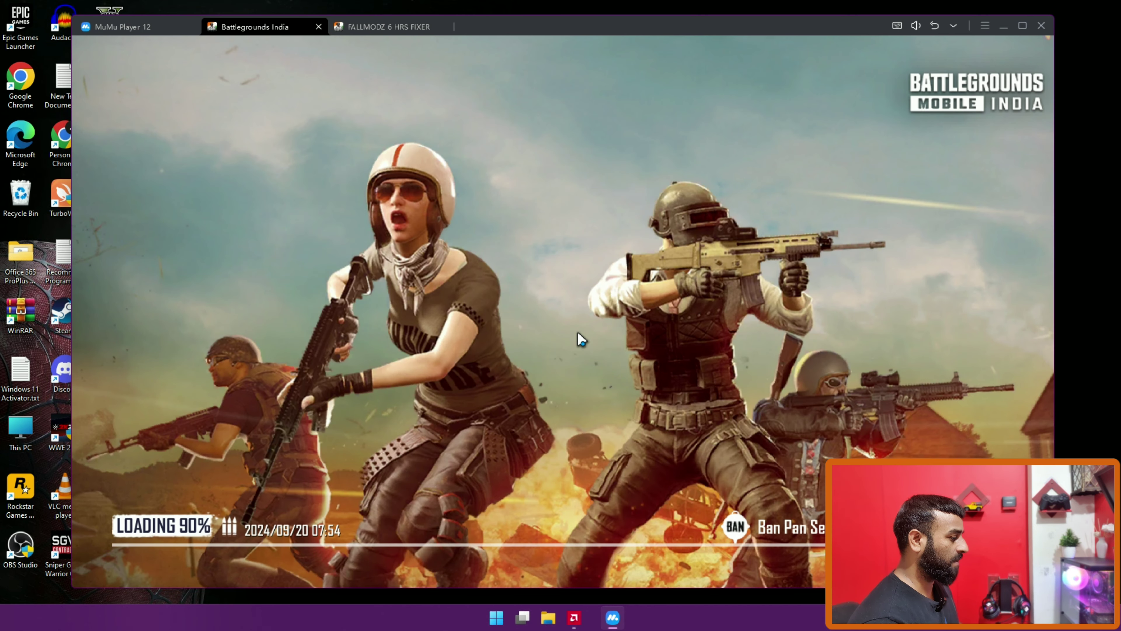
pyautogui.click(578, 334)
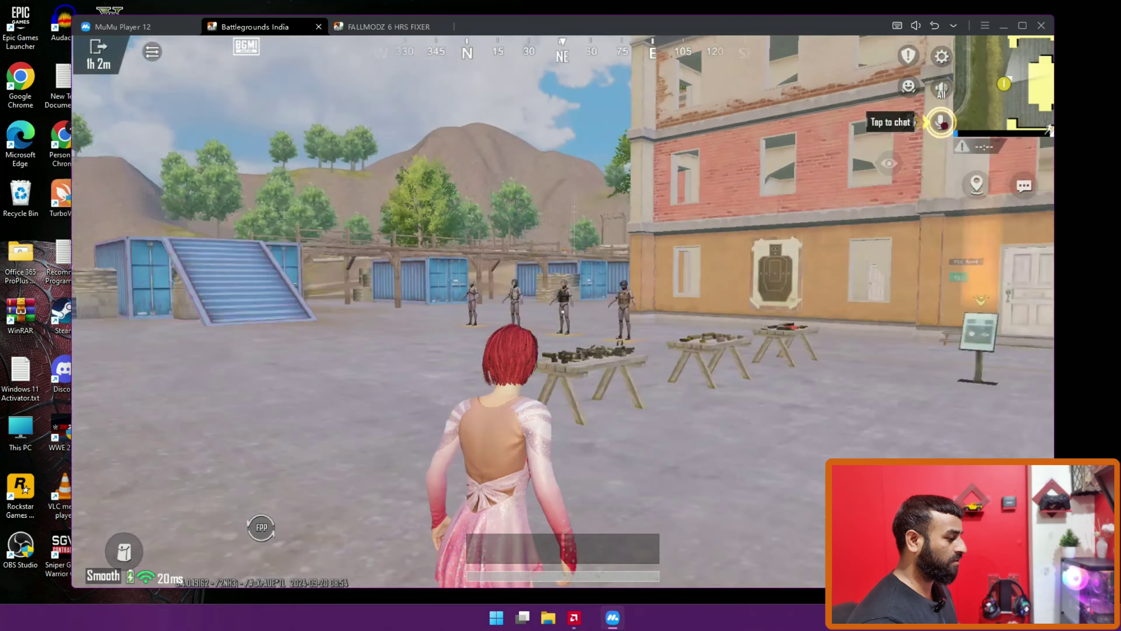
# - Run forward in the Training Grounds and check the Combat graphics and frame rate settings
pyautogui.press('w')
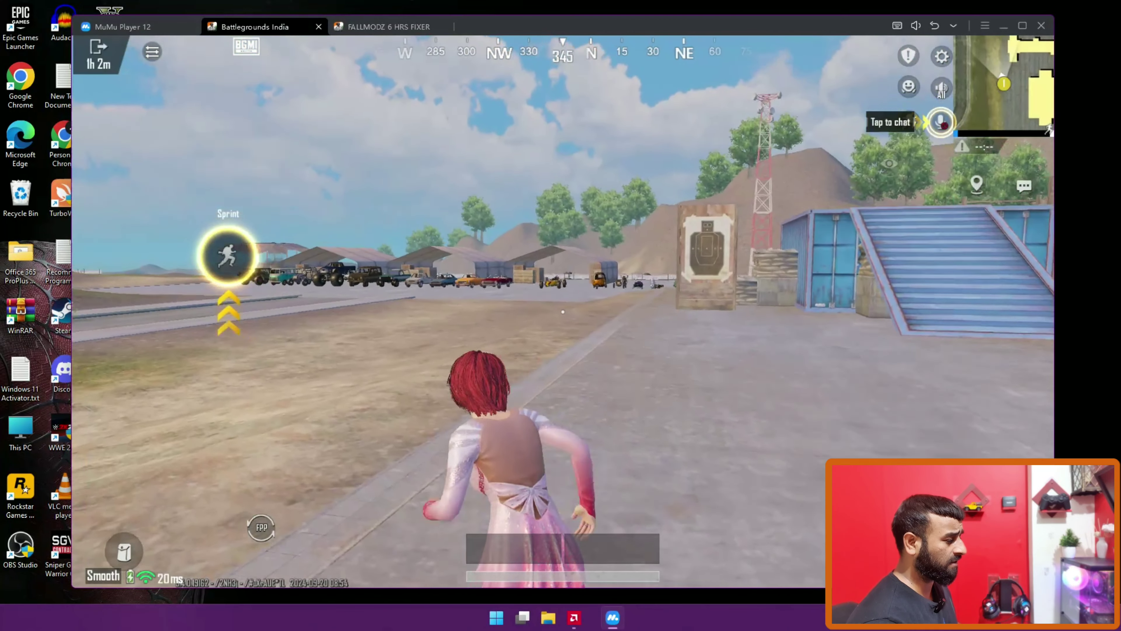
pyautogui.click(942, 56)
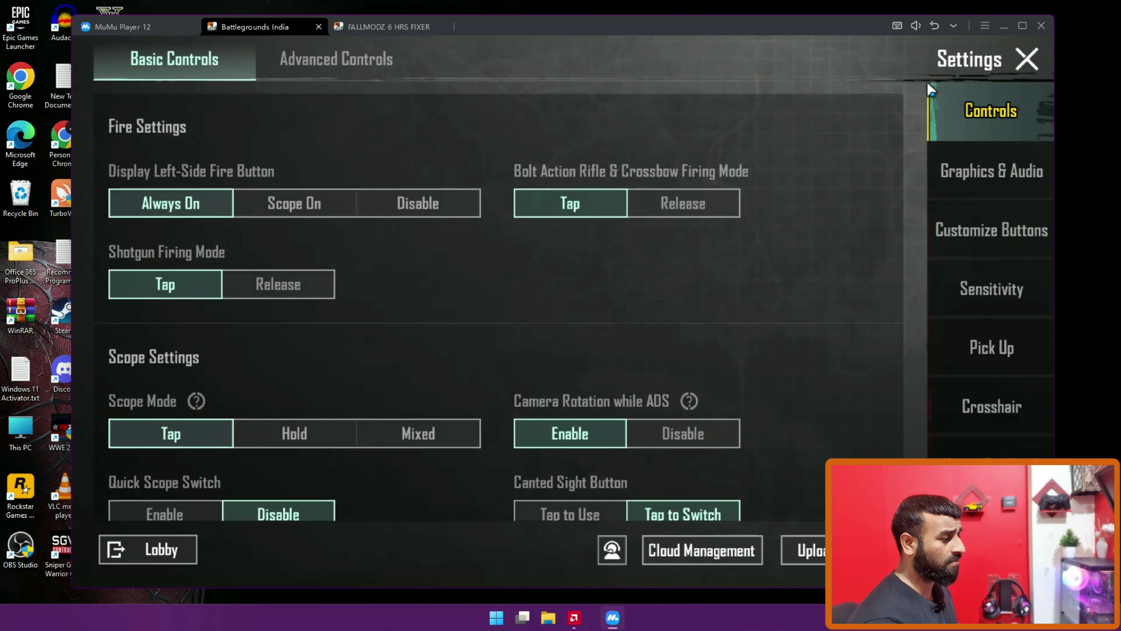
pyautogui.click(1018, 172)
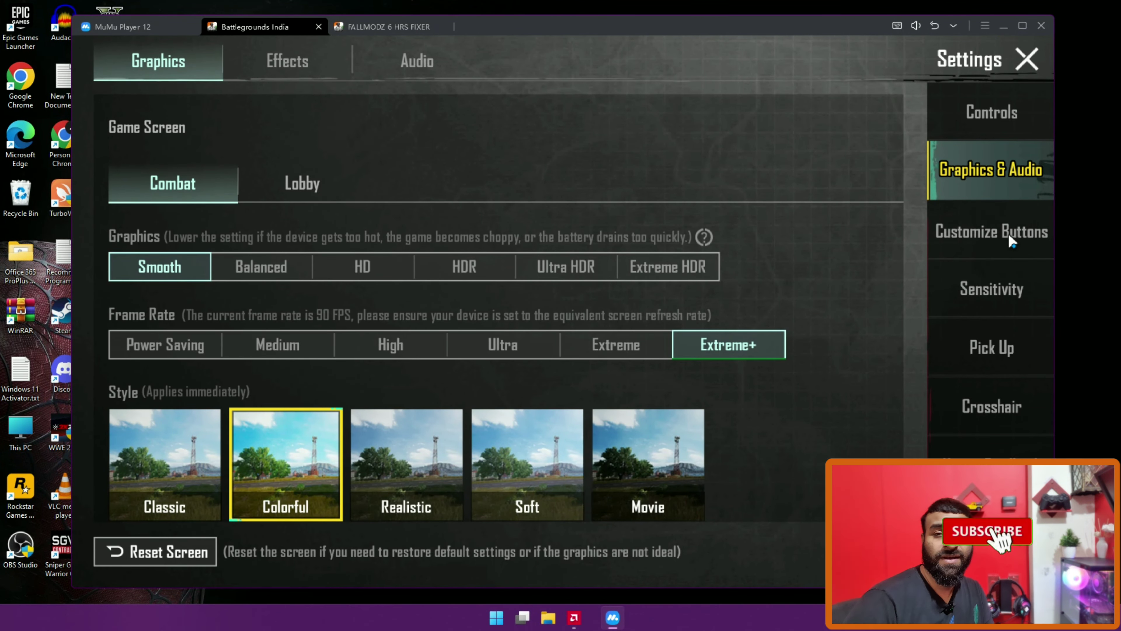